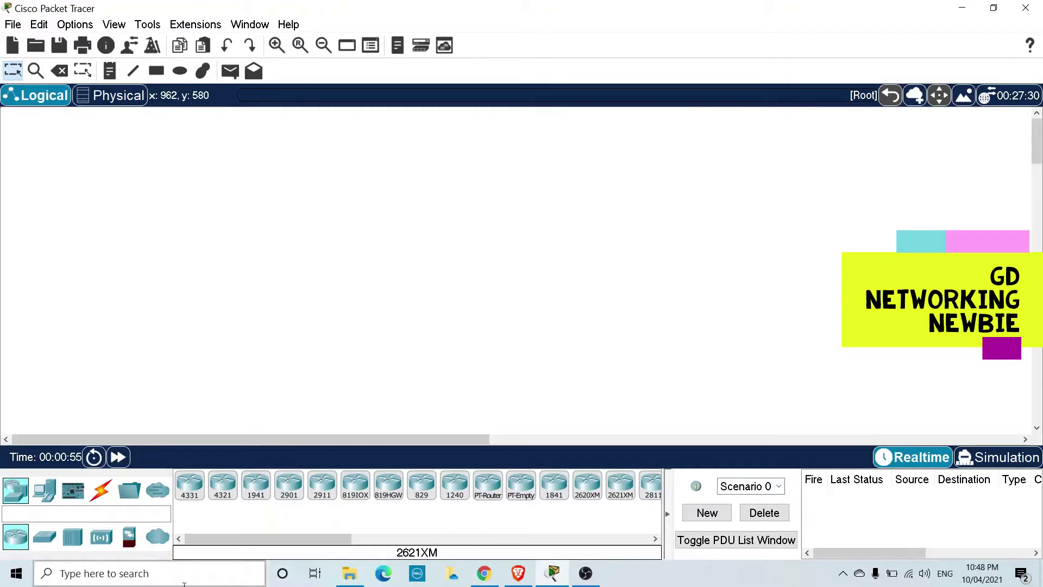
# - Place two PCs side by side in the empty logical workspace
pyautogui.click(48, 491)
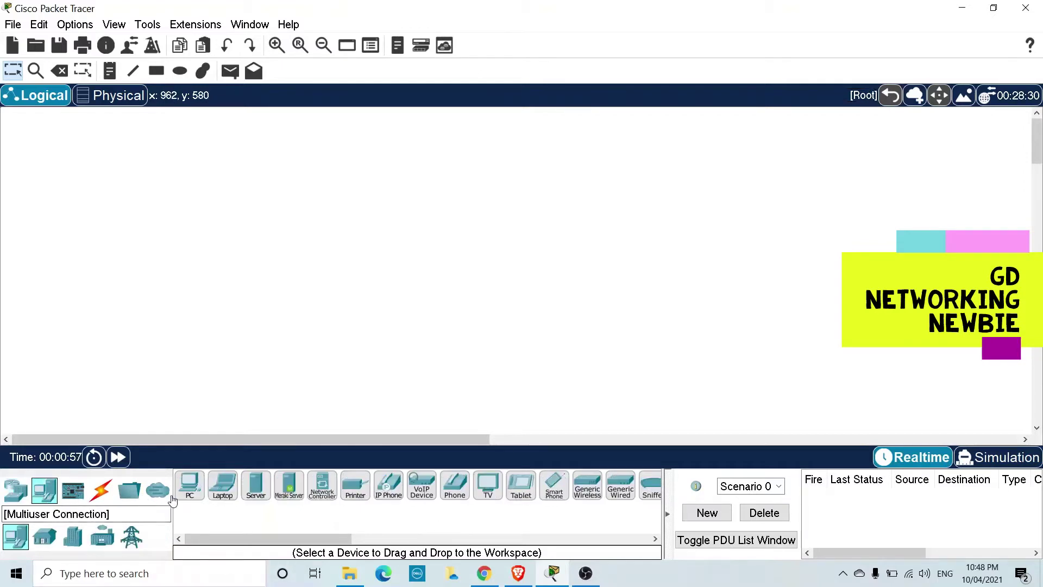
pyautogui.moveTo(188, 498); pyautogui.dragTo(101, 322)
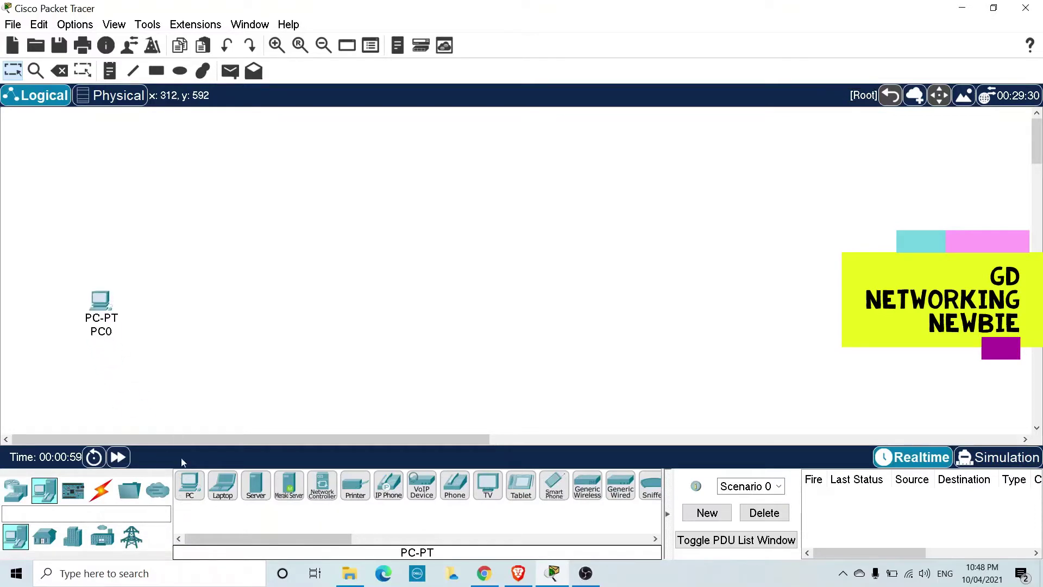
pyautogui.moveTo(243, 308); pyautogui.dragTo(243, 308)
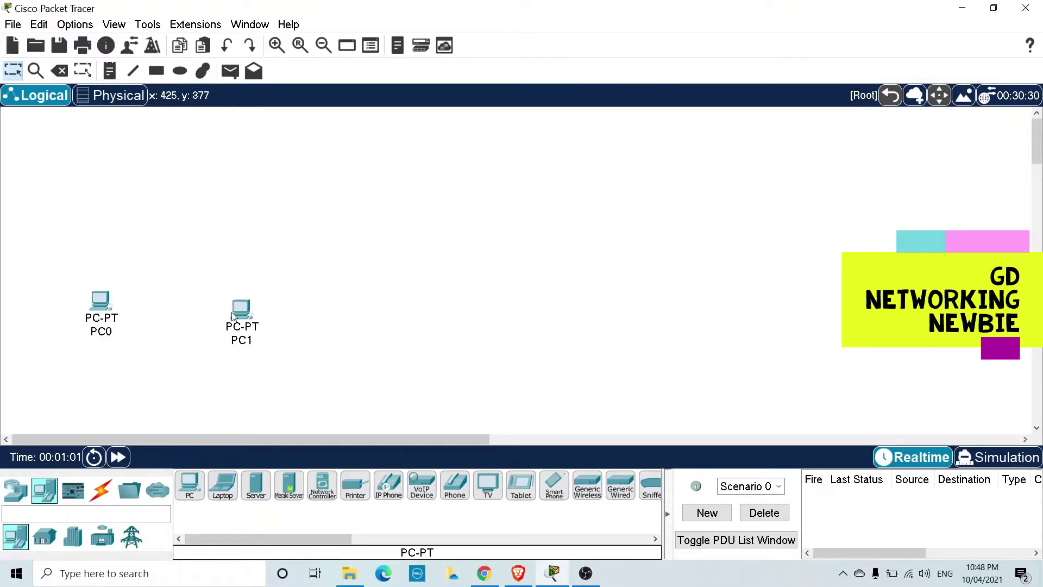
# - Add a 2960 switch above and midway between the two PCs
pyautogui.click(15, 492)
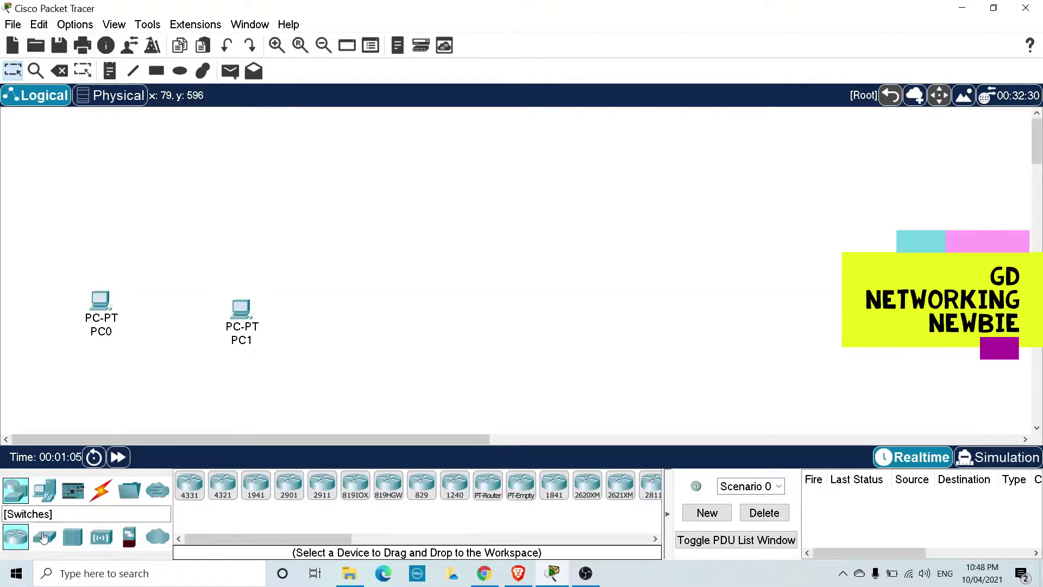
pyautogui.click(45, 539)
pyautogui.click(189, 485)
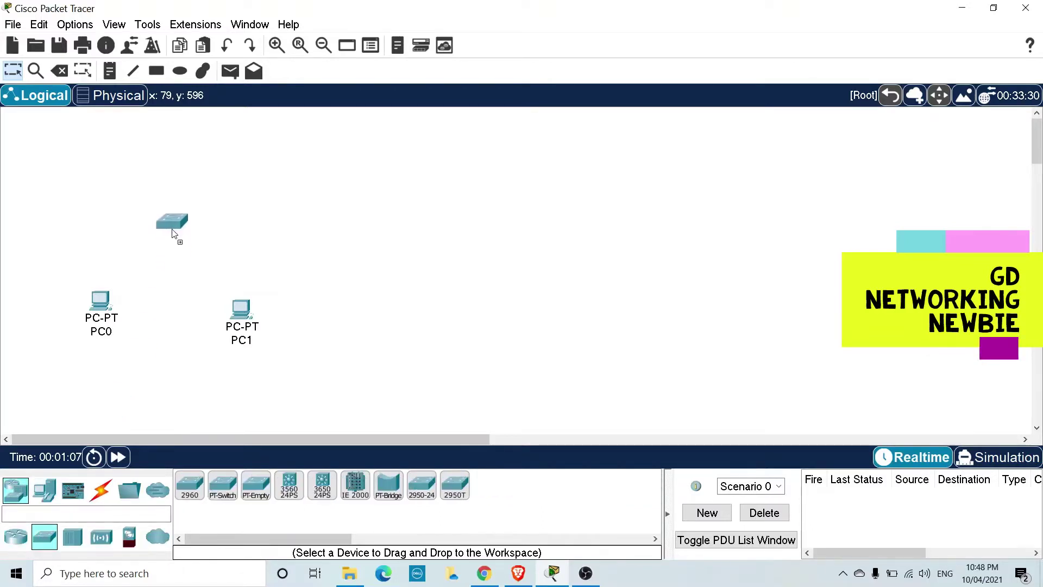
pyautogui.click(183, 232)
pyautogui.moveTo(183, 233); pyautogui.dragTo(186, 210)
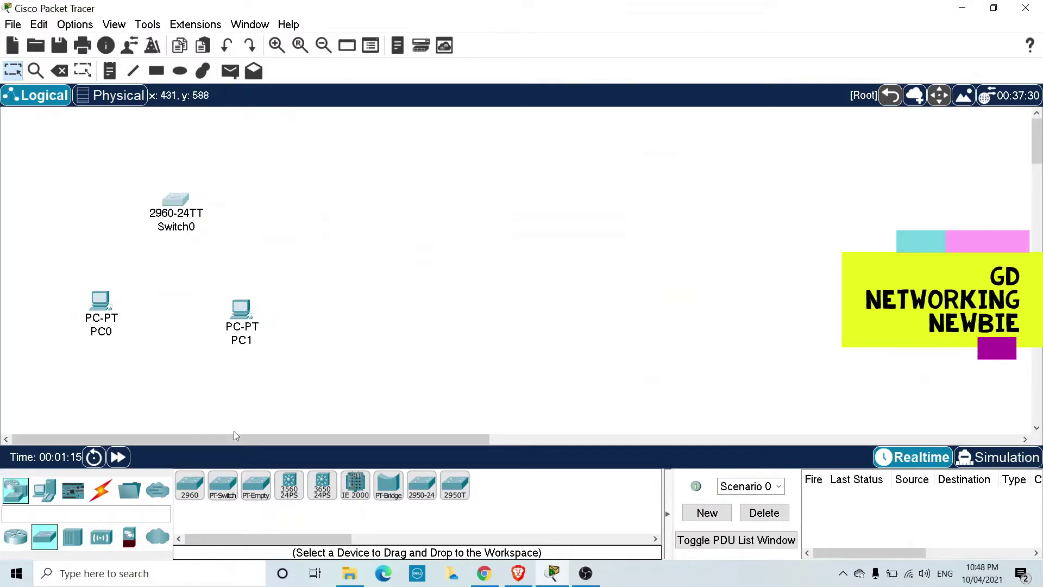
# - Connect PC0's FastEthernet0 port to Switch0's FastEthernet0/1 port with a Copper Straight-Through cable
pyautogui.click(103, 500)
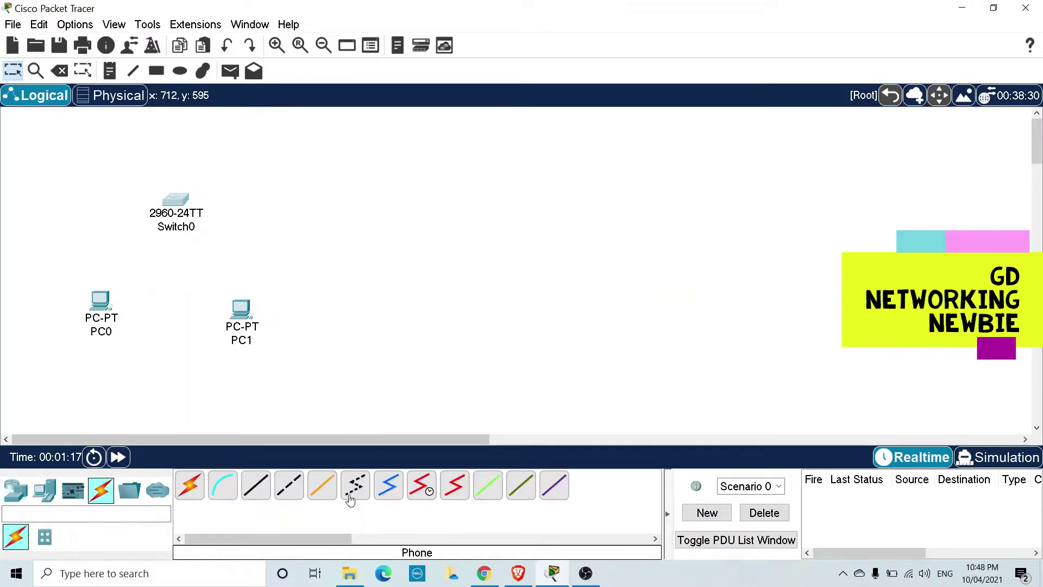
pyautogui.click(264, 490)
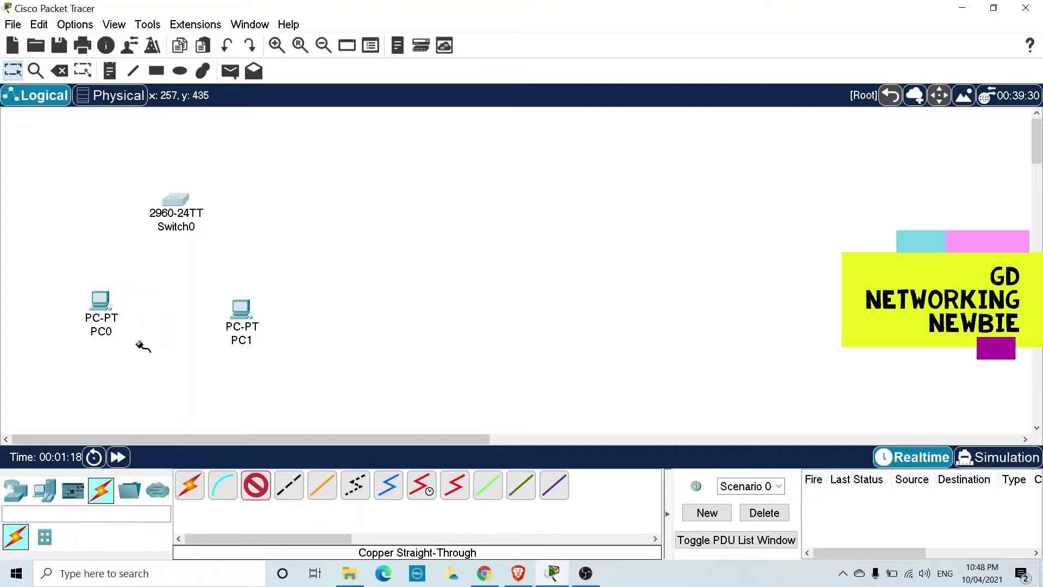
pyautogui.click(103, 302)
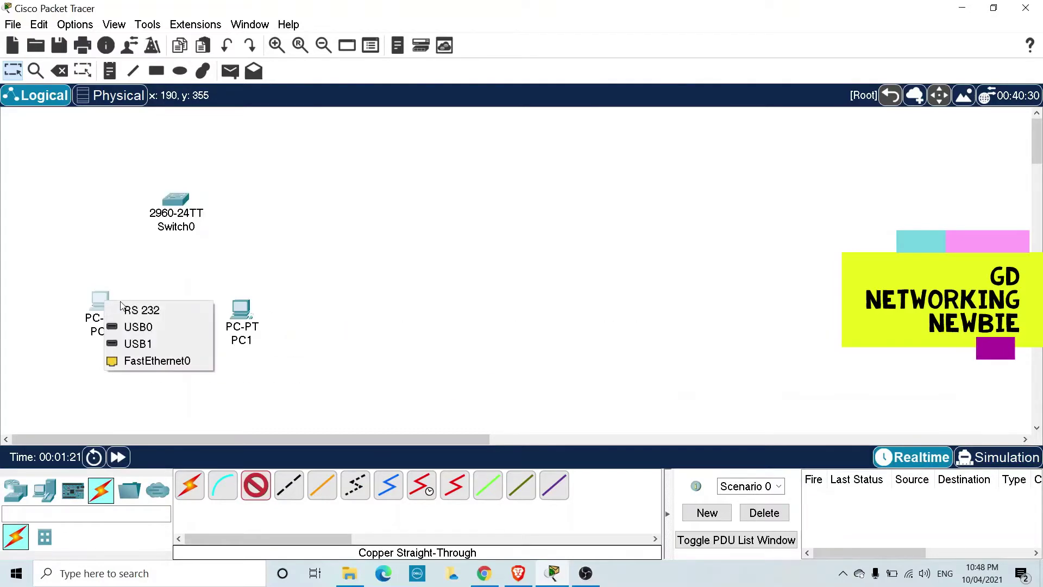
pyautogui.click(138, 361)
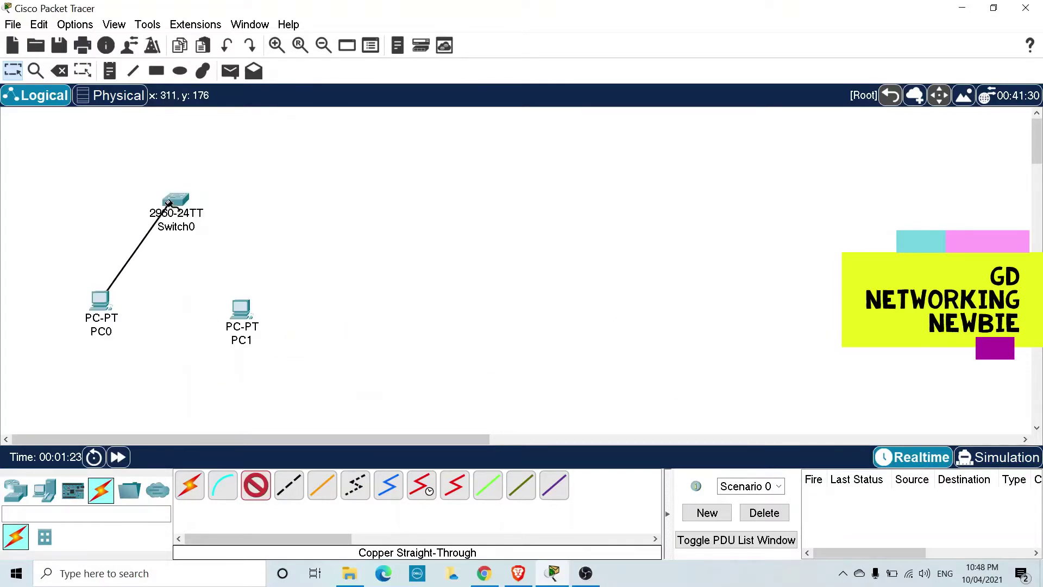
pyautogui.click(170, 202)
pyautogui.click(228, 27)
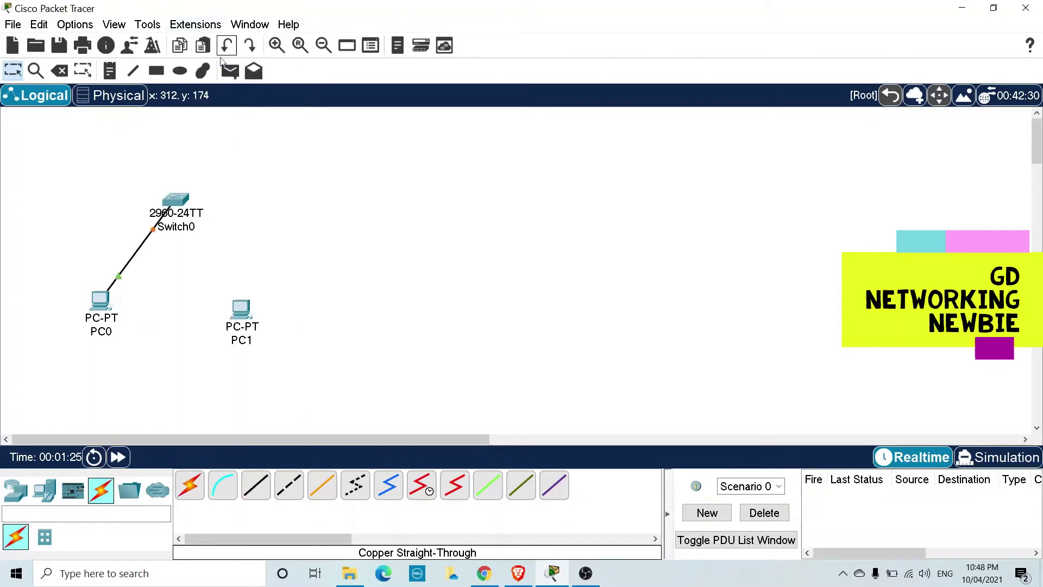
# - Connect PC1's FastEthernet0 port to Switch0's FastEthernet0/2 port with a Copper Straight-Through cable
pyautogui.click(254, 486)
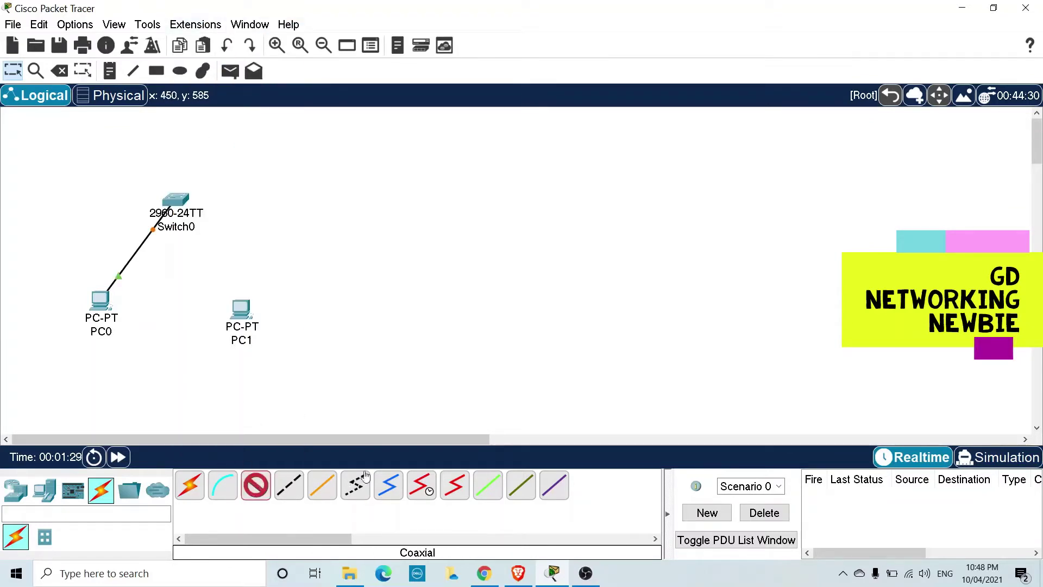
pyautogui.click(249, 320)
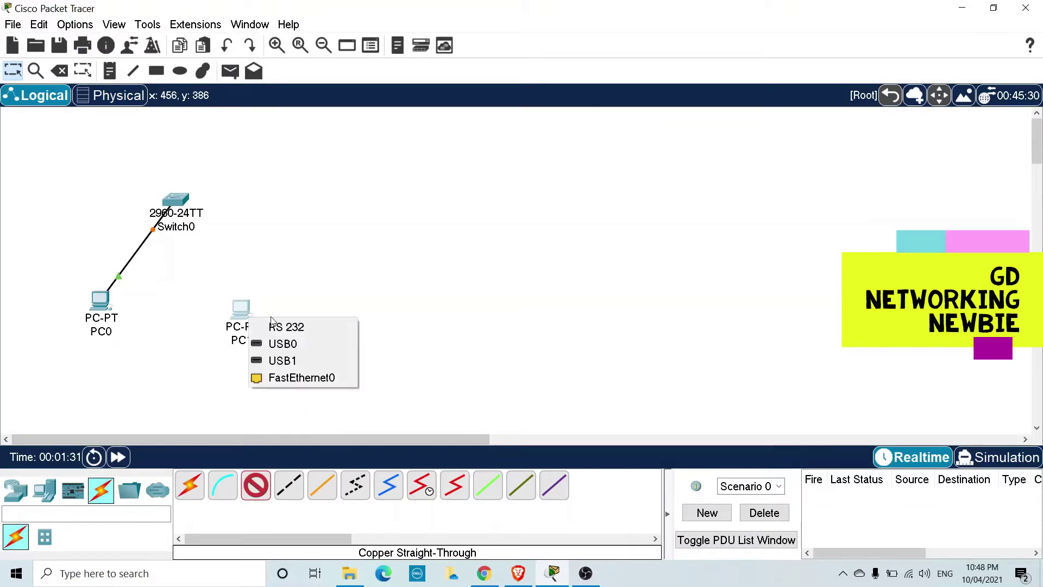
pyautogui.click(293, 378)
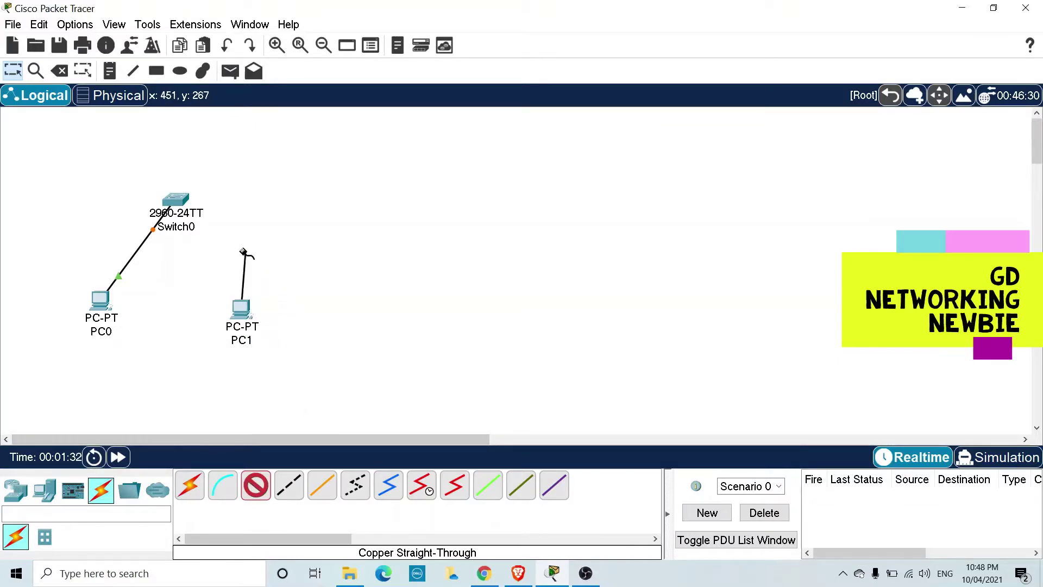
pyautogui.click(173, 199)
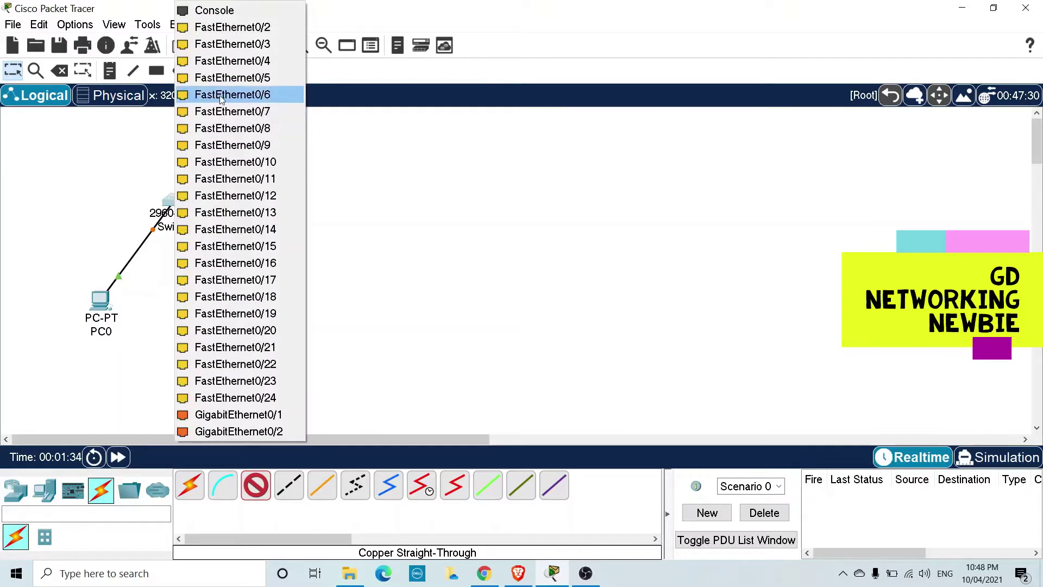
pyautogui.click(222, 29)
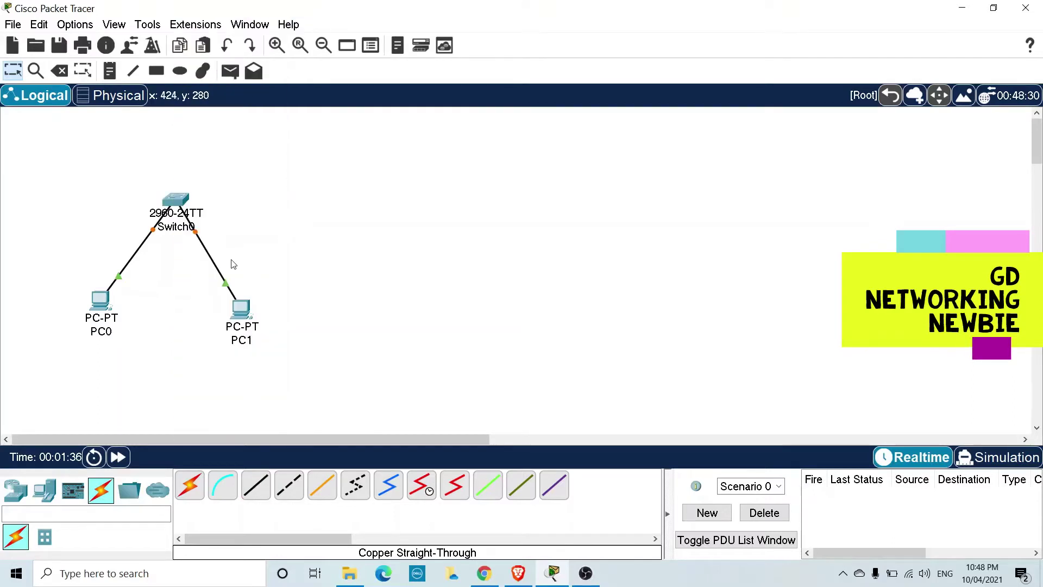
# - Nudge the switch and both PCs to even out the triangular layout of the topology
pyautogui.moveTo(179, 205); pyautogui.dragTo(172, 203)
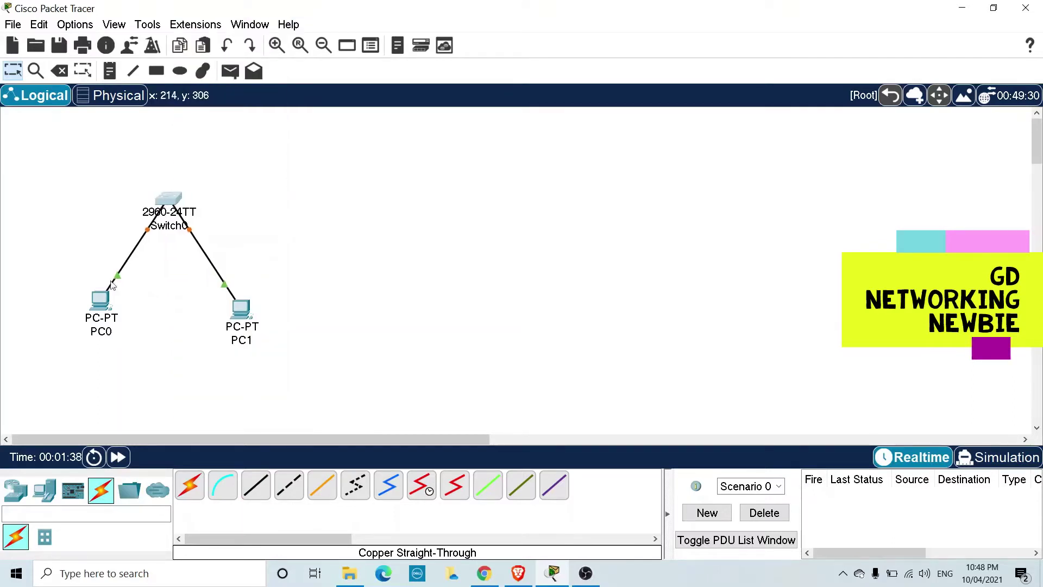
pyautogui.moveTo(101, 308); pyautogui.dragTo(102, 319)
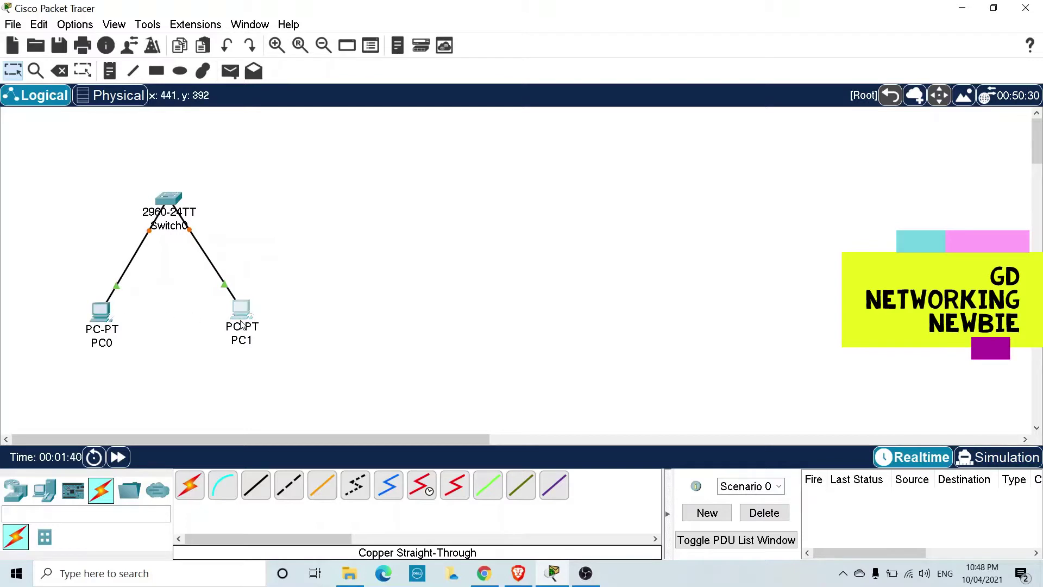
pyautogui.moveTo(241, 321); pyautogui.dragTo(247, 323)
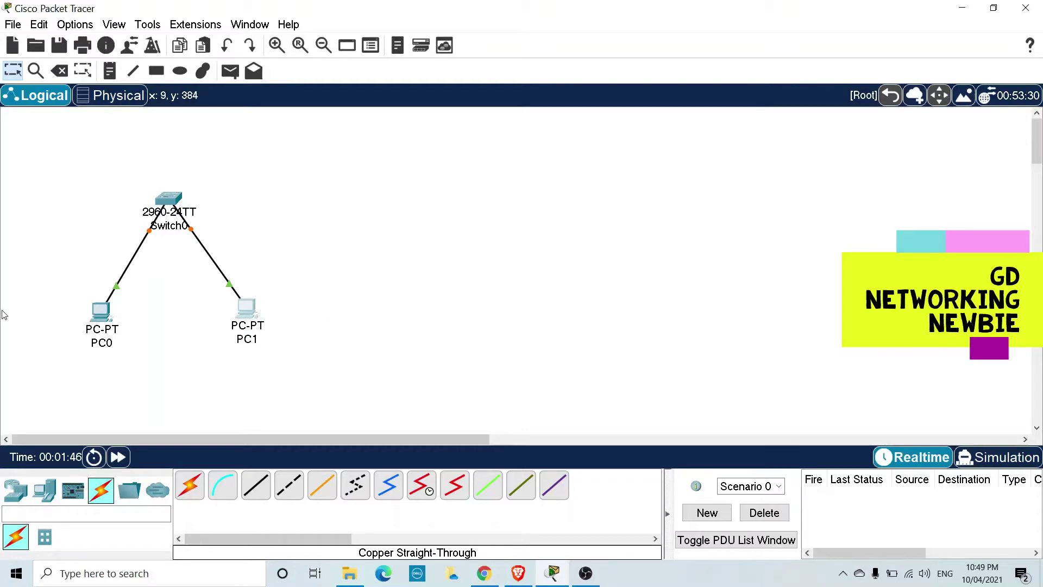
# - Set PC0's IPv4 configuration on FastEthernet0 to DHCP and close its device window
pyautogui.click(101, 320)
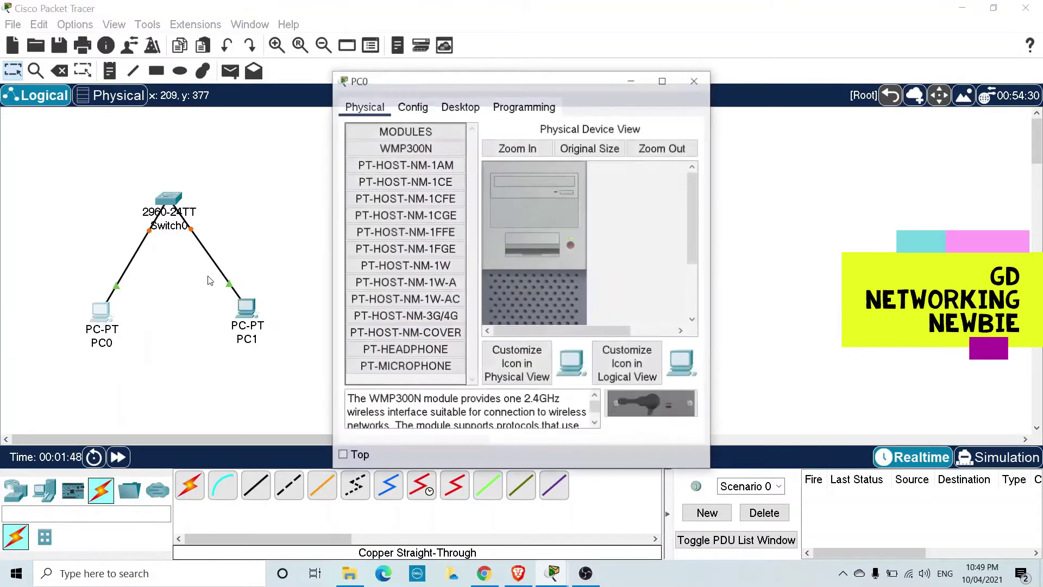
pyautogui.moveTo(430, 89); pyautogui.dragTo(323, 89)
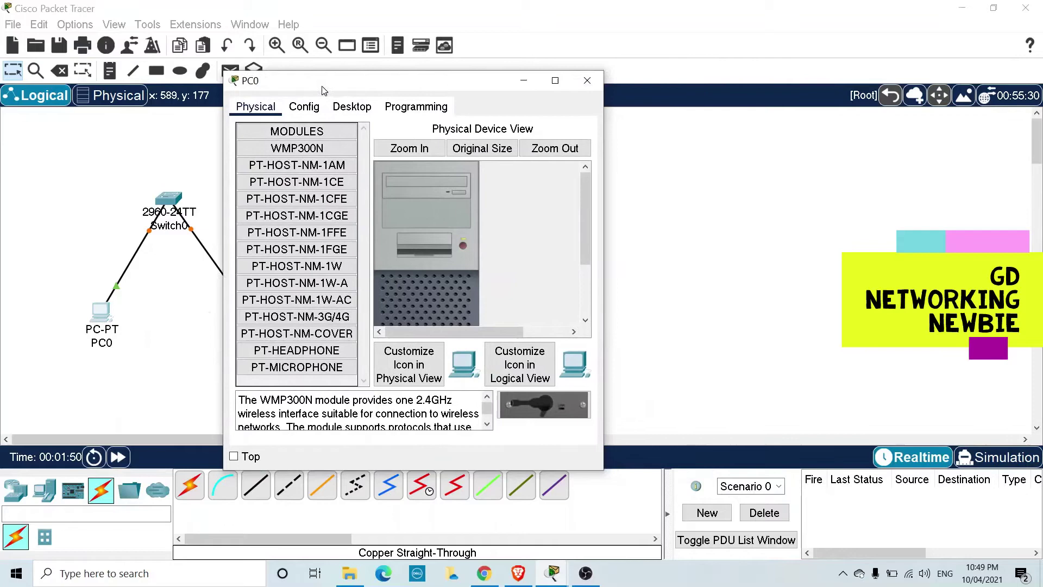
pyautogui.click(351, 109)
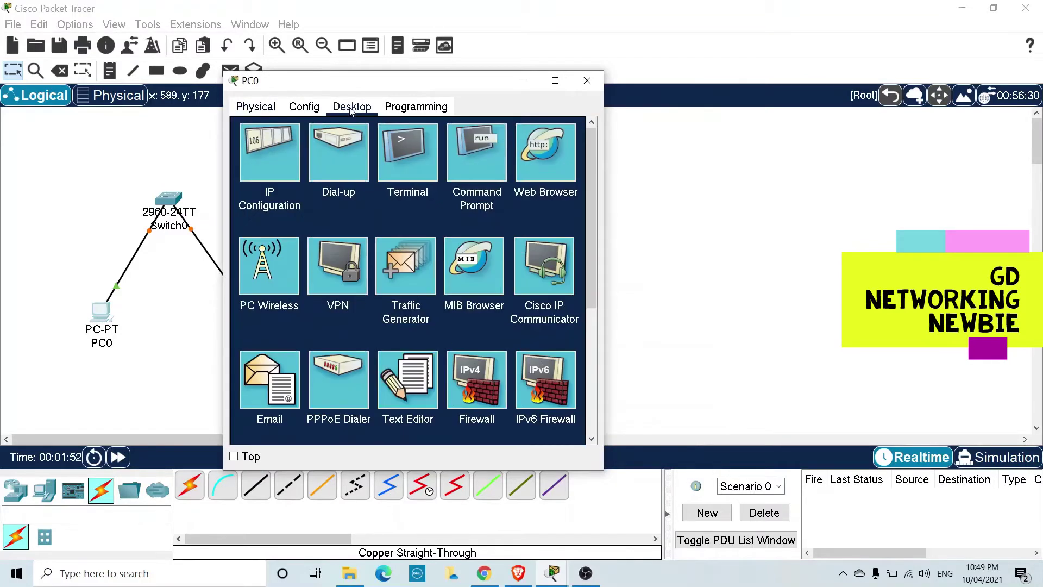
pyautogui.click(291, 152)
pyautogui.click(378, 207)
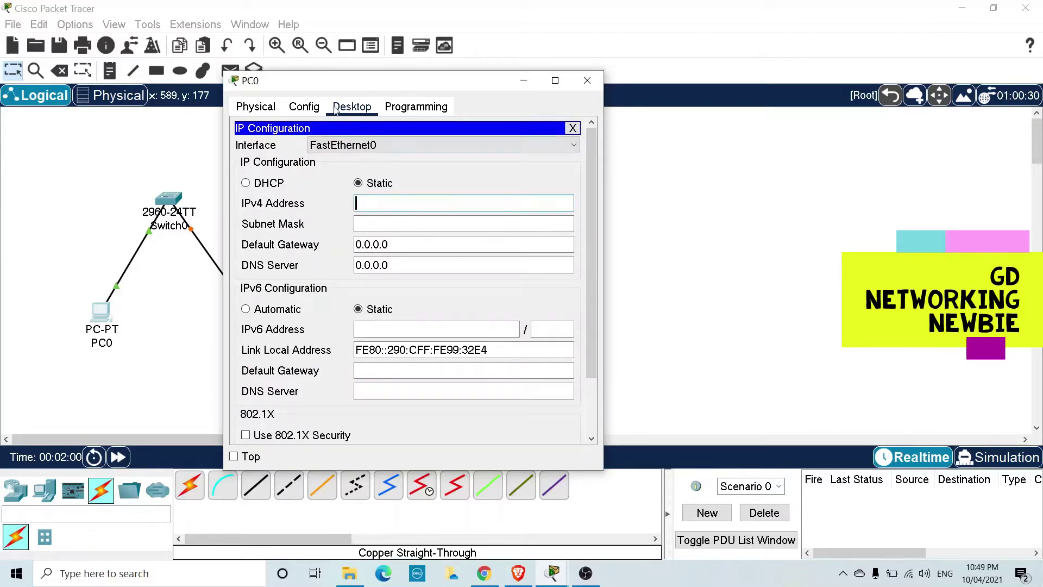
pyautogui.moveTo(330, 87); pyautogui.dragTo(314, 92)
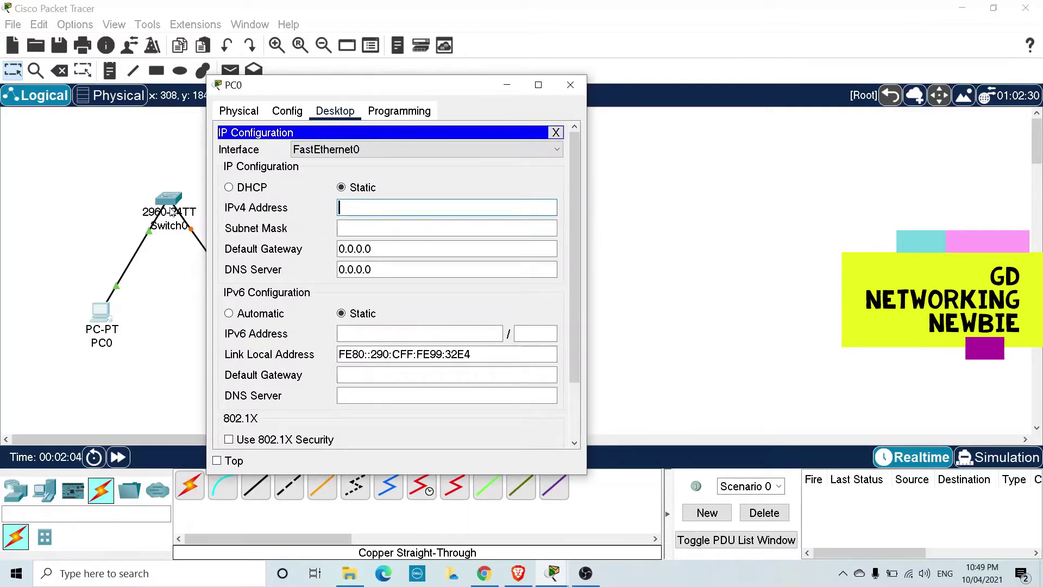
pyautogui.click(228, 187)
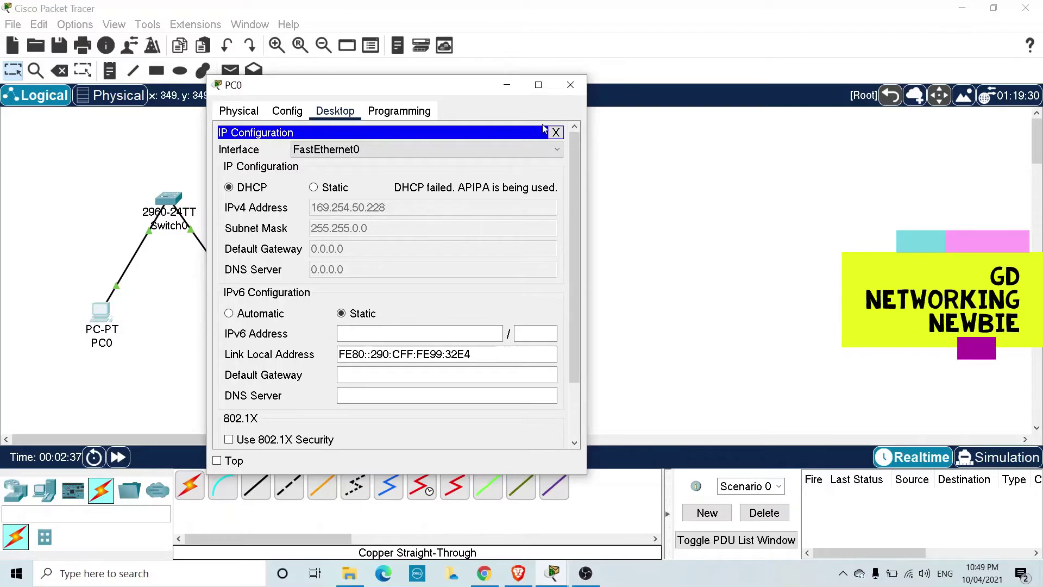
pyautogui.click(569, 87)
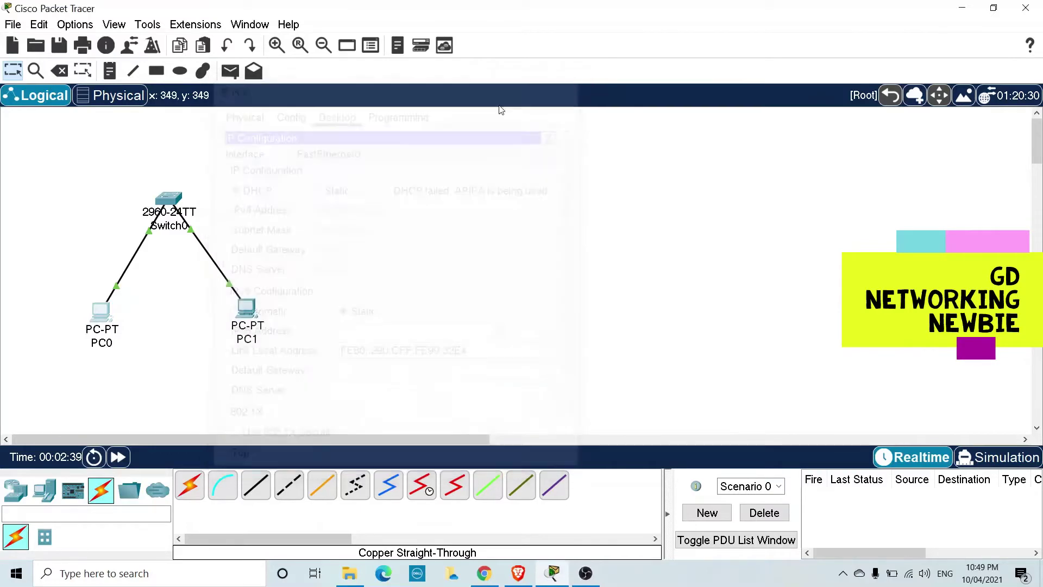
# - Set PC1's IPv4 configuration on FastEthernet0 to DHCP
pyautogui.click(247, 310)
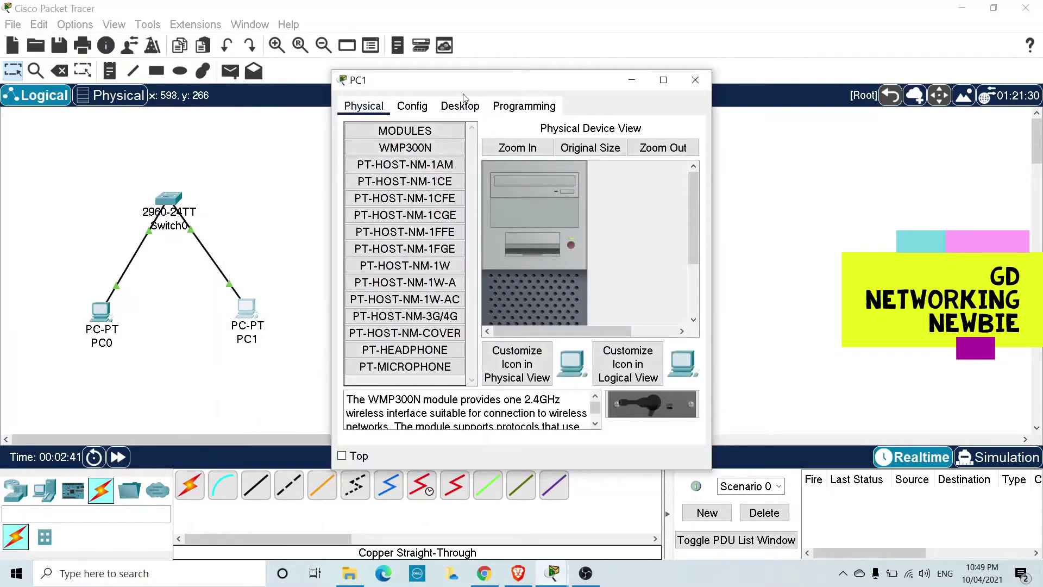
pyautogui.moveTo(466, 87); pyautogui.dragTo(406, 87)
pyautogui.click(395, 105)
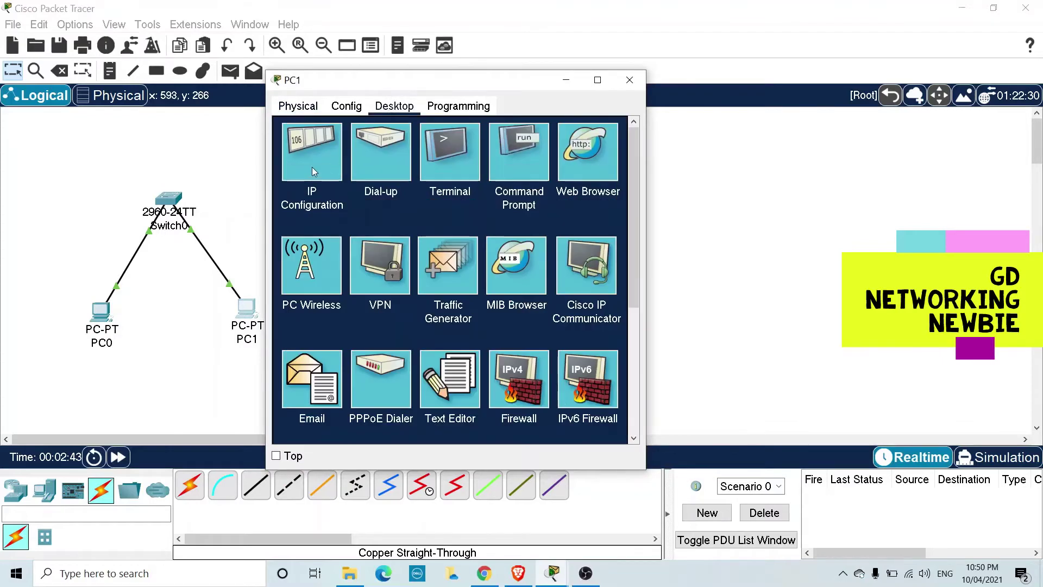
pyautogui.click(313, 171)
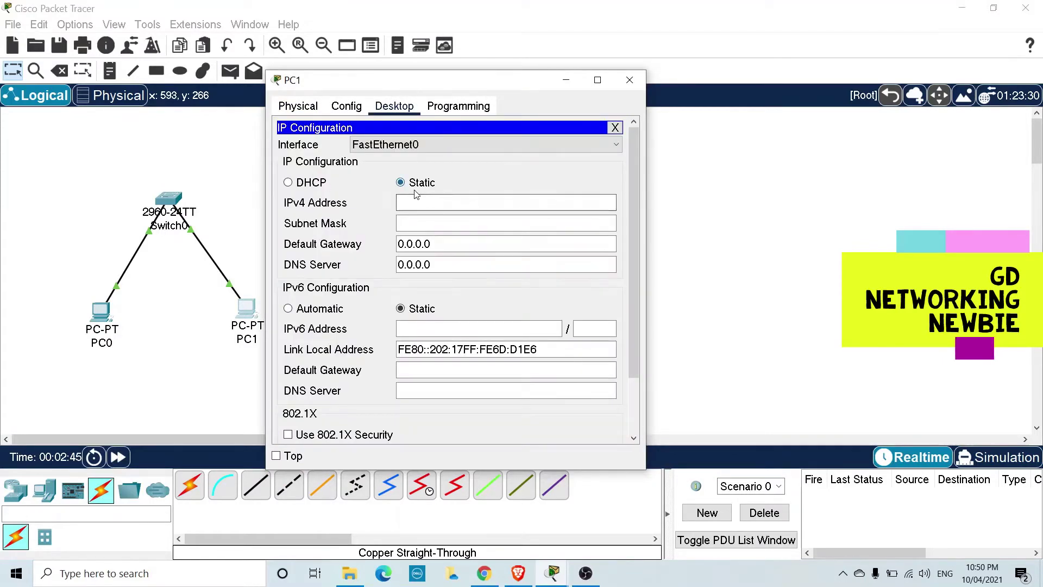
pyautogui.click(296, 185)
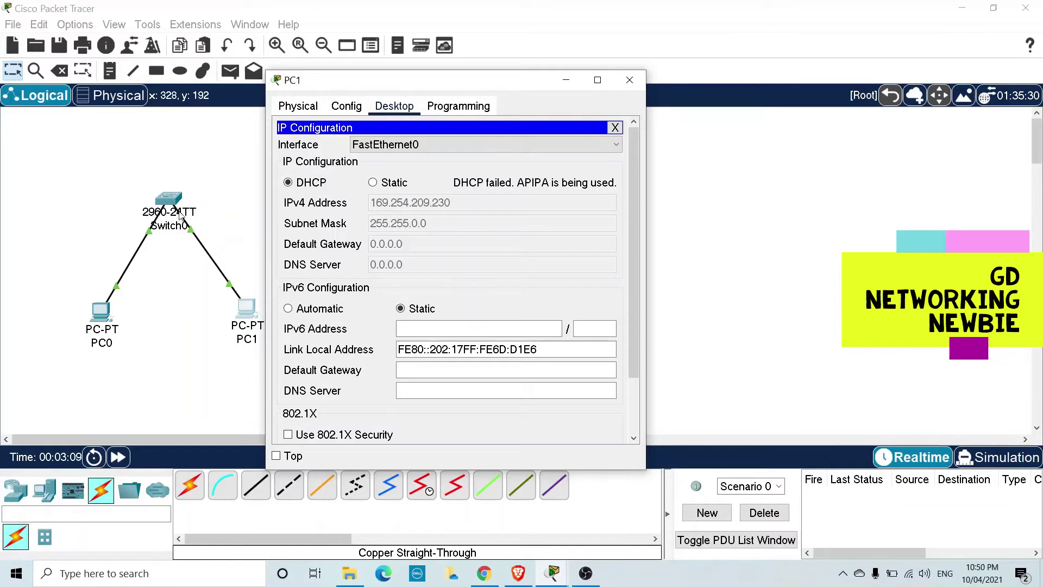
# - Review the IP configuration of PC1, close it, and open PC0's IP configuration for comparison
pyautogui.moveTo(168, 199); pyautogui.dragTo(181, 202)
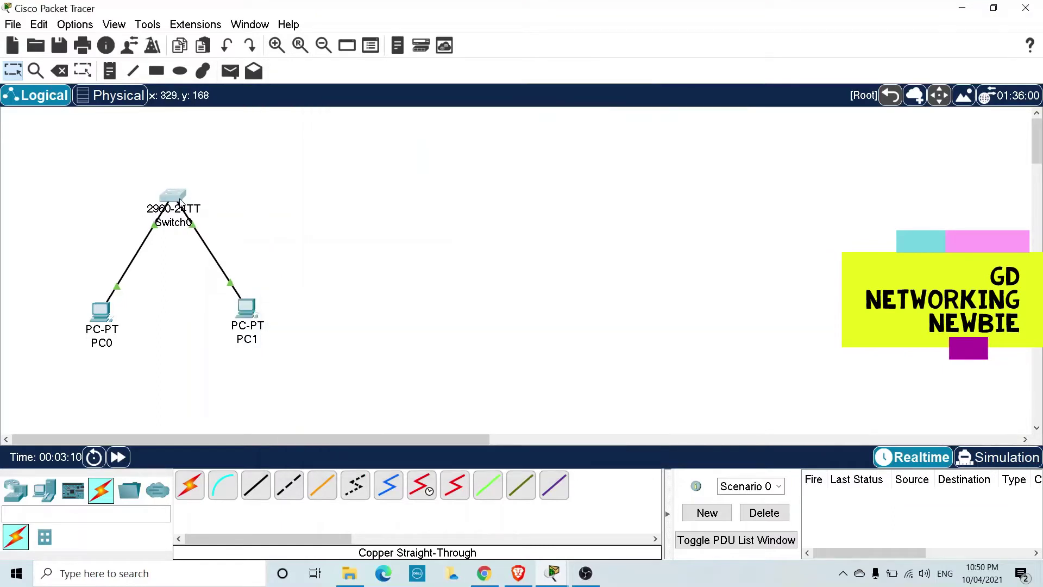
pyautogui.click(247, 308)
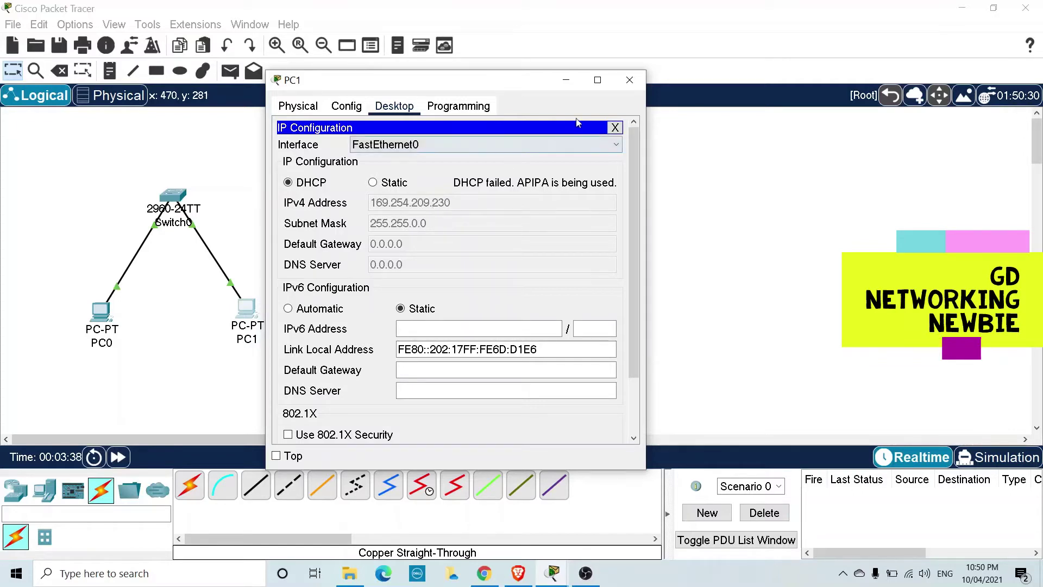
pyautogui.click(630, 80)
pyautogui.click(96, 311)
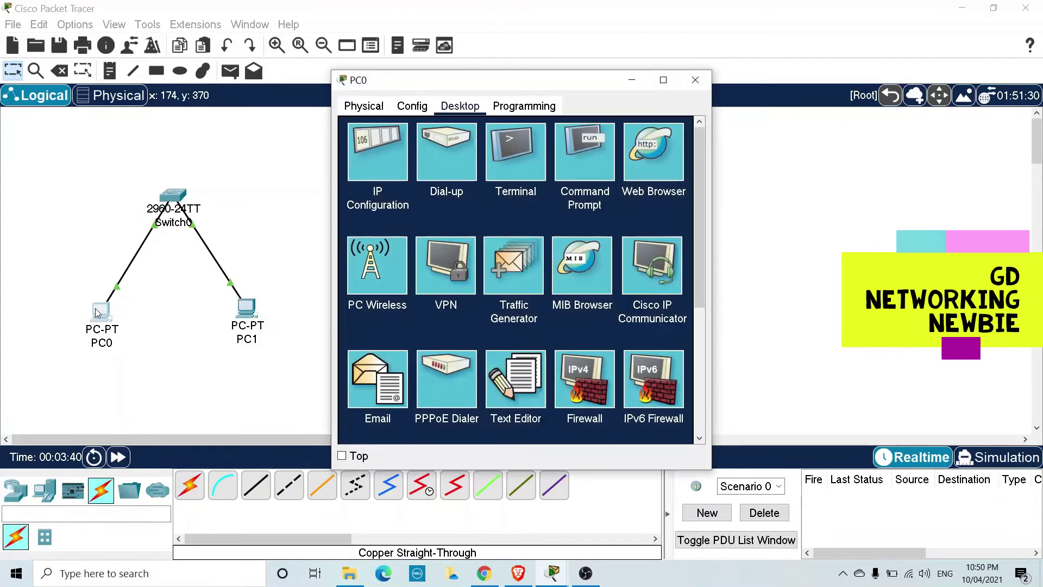
pyautogui.click(378, 155)
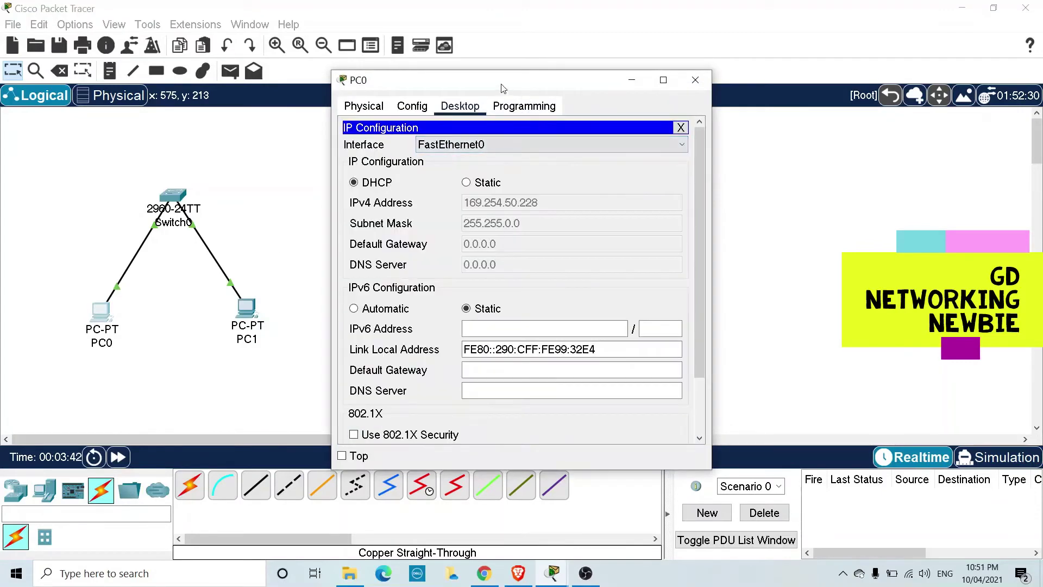
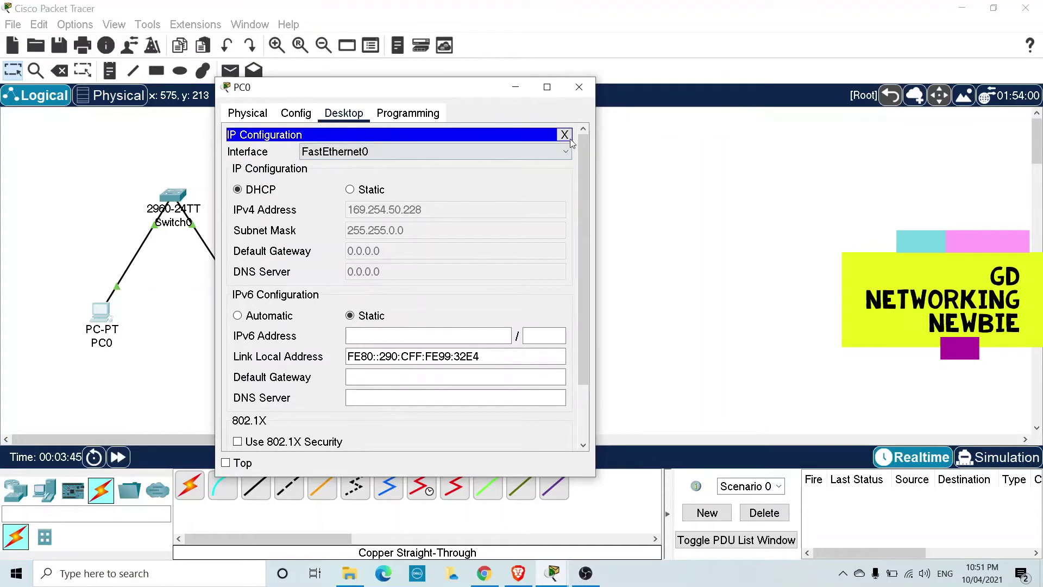
# - Close PC0's window, switch to Simulation mode, and limit the event list filters to ICMP only
pyautogui.click(579, 87)
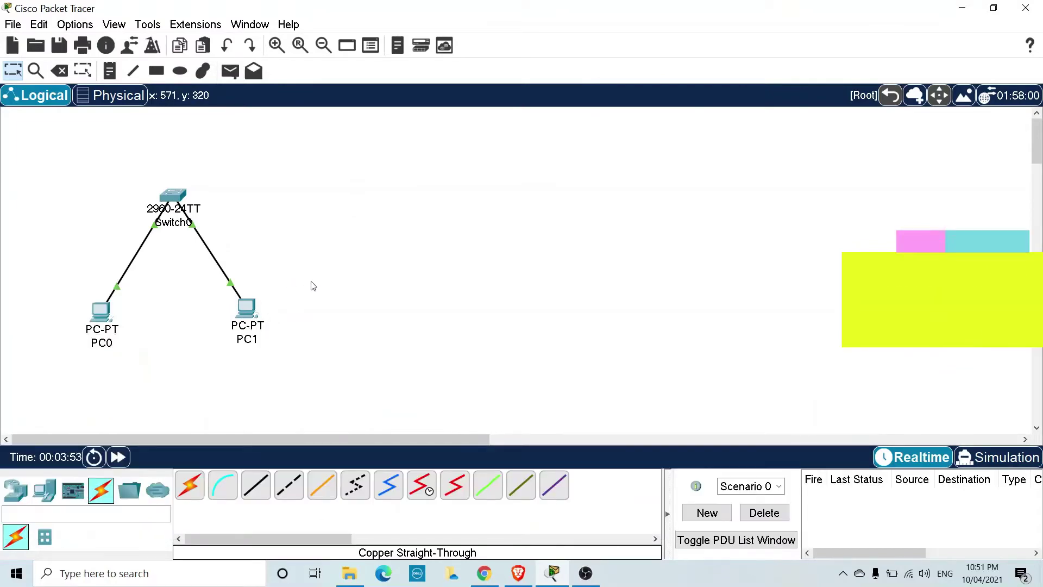
pyautogui.click(986, 452)
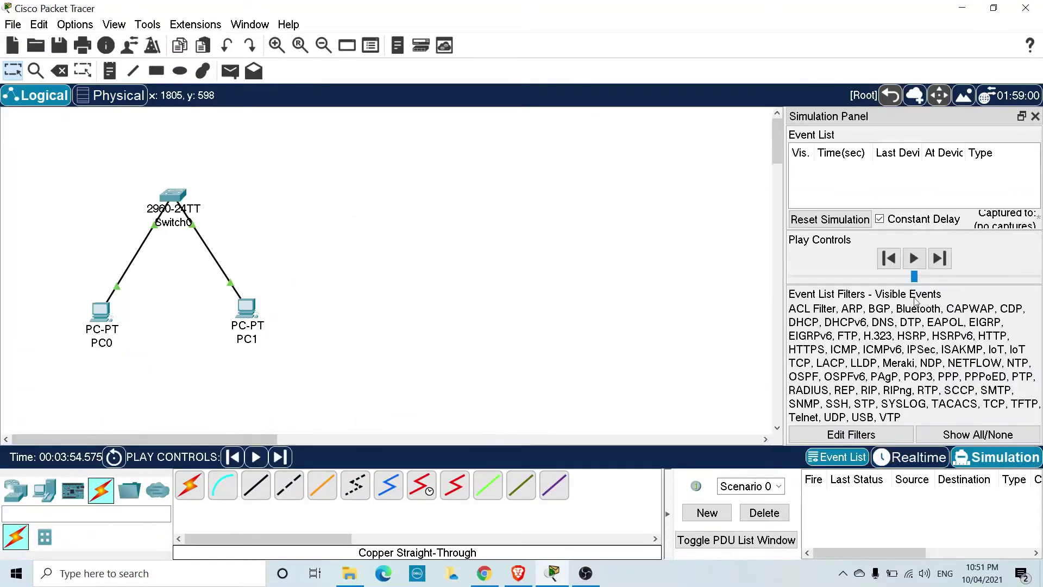
pyautogui.click(953, 436)
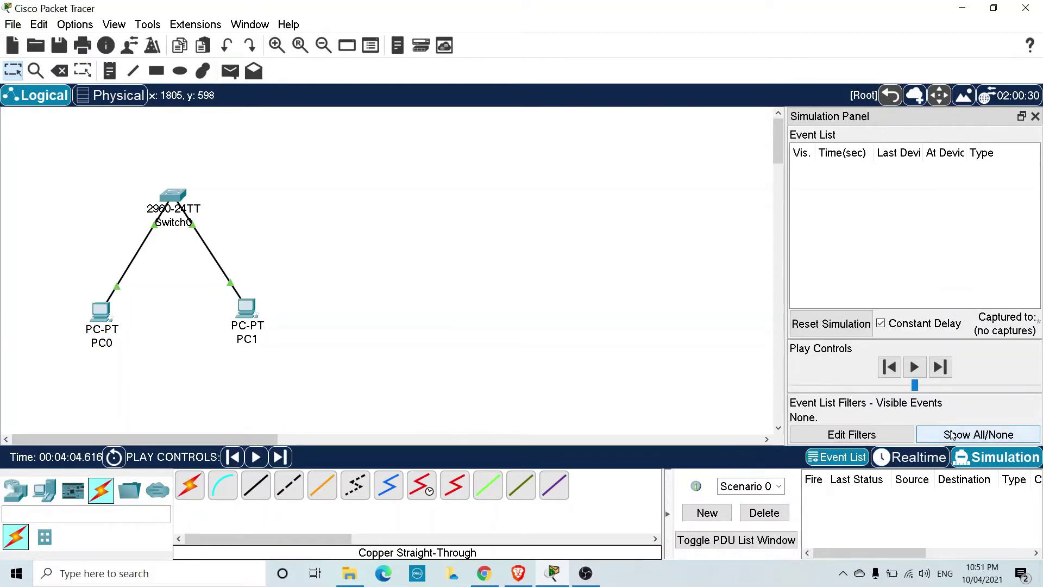
pyautogui.click(903, 436)
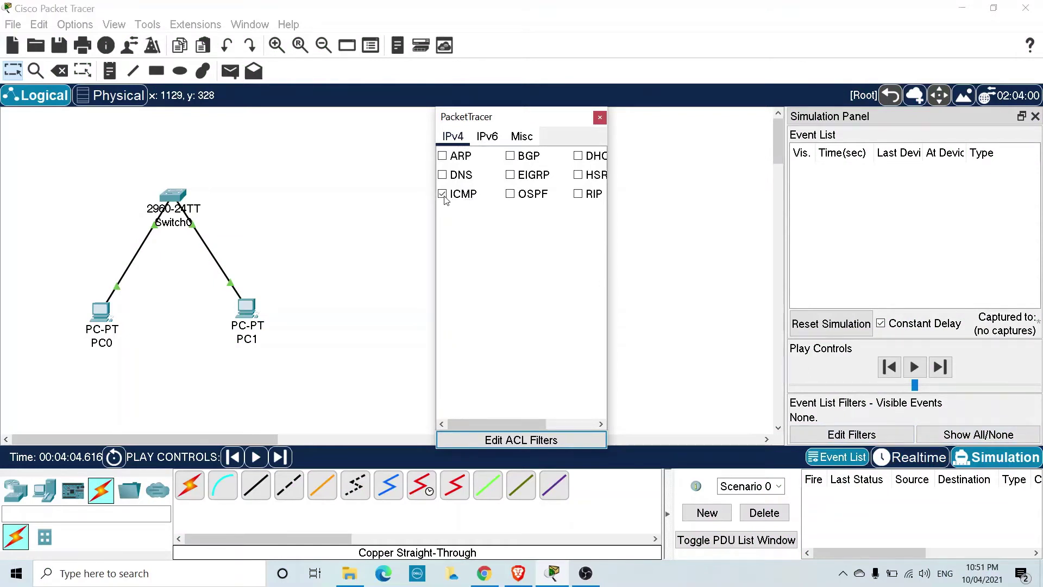
pyautogui.click(600, 117)
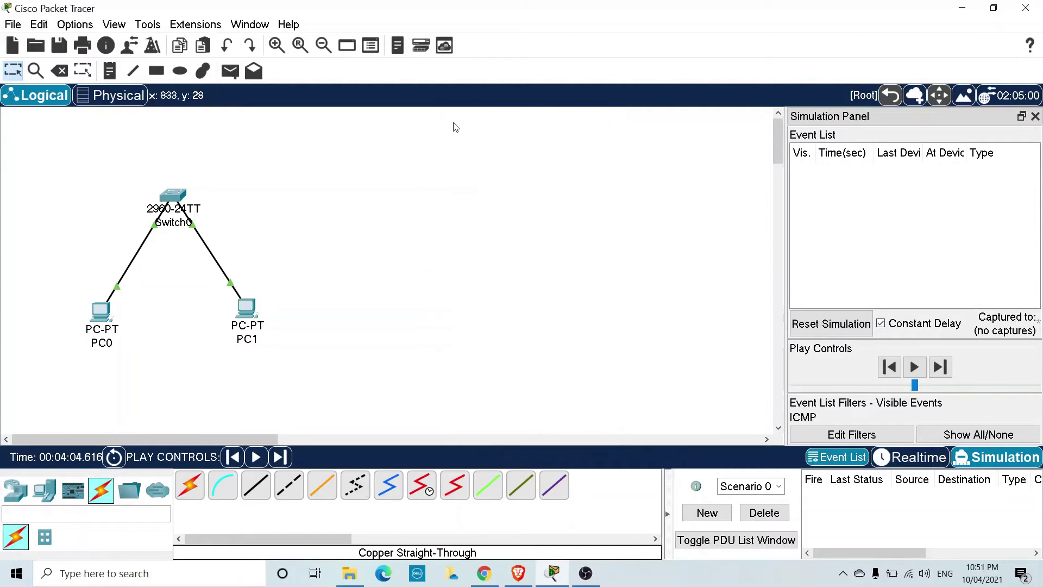
# - Add a simple PDU with PC0 as the source and PC1 as the destination
pyautogui.click(231, 78)
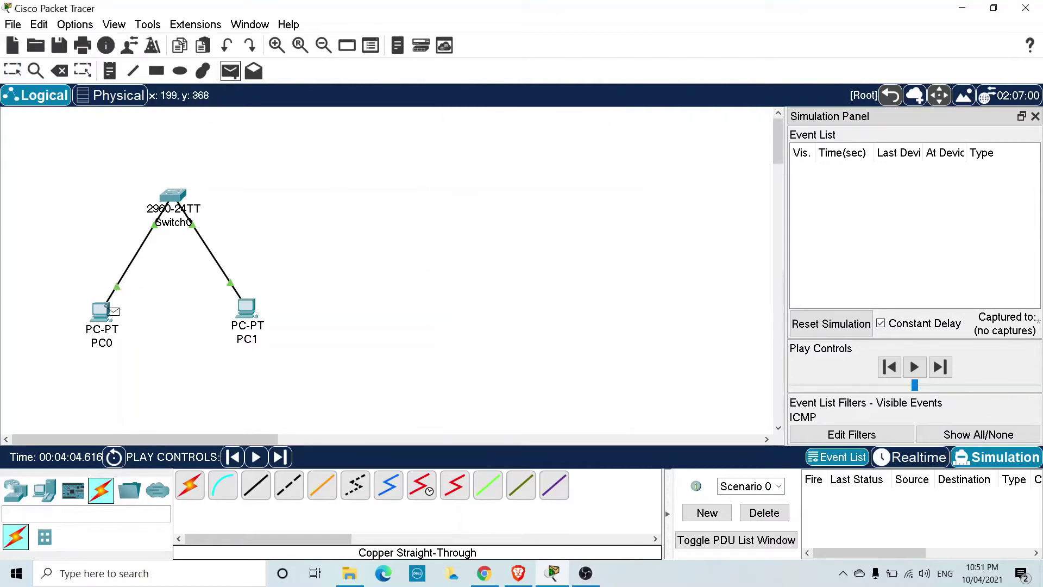
pyautogui.click(104, 311)
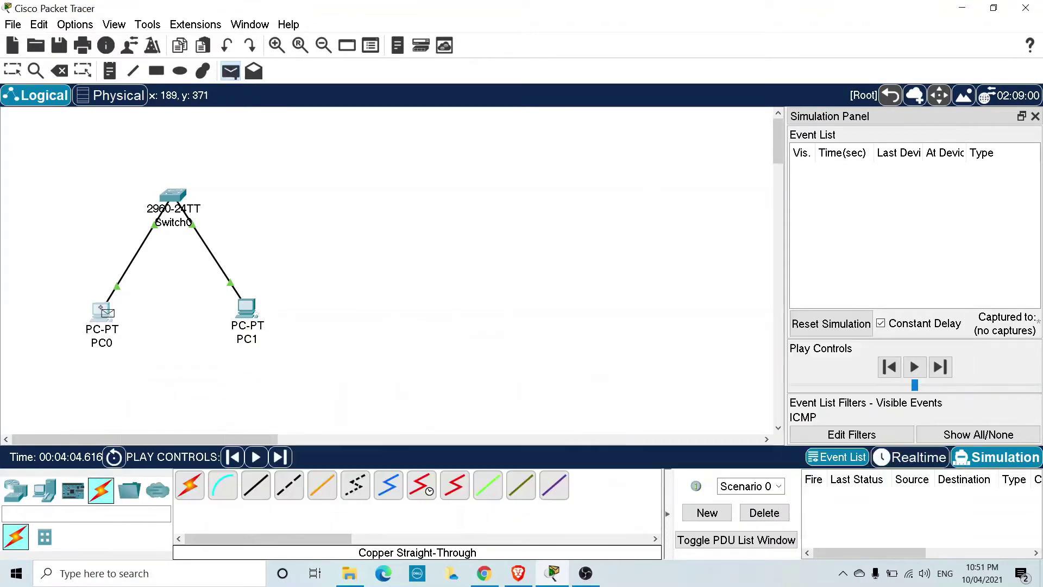
pyautogui.click(251, 310)
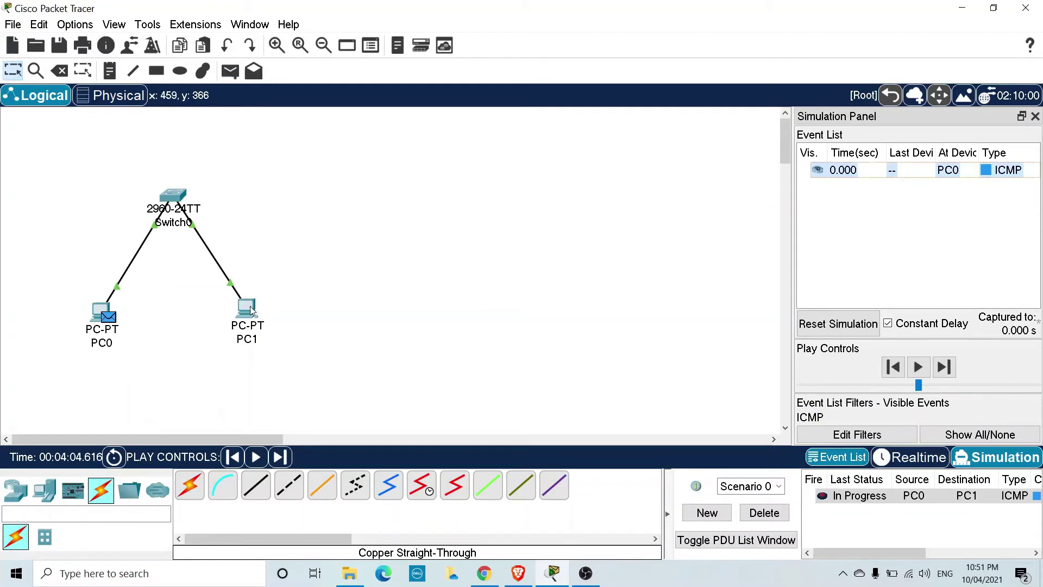
# - Advance the simulation event by event until the ICMP reply reaches PC0, and return to Realtime mode
pyautogui.click(948, 371)
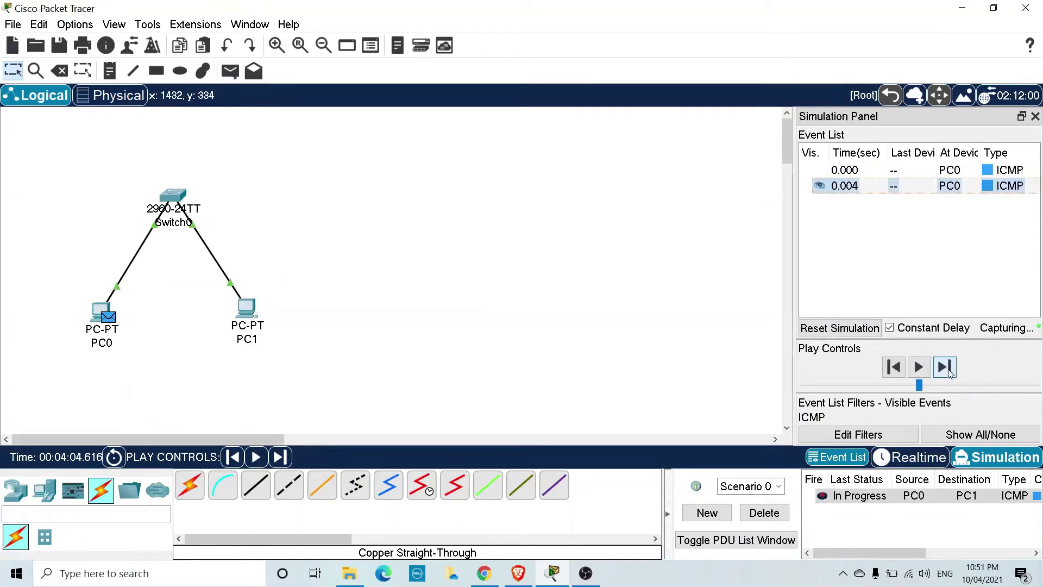
pyautogui.click(948, 371)
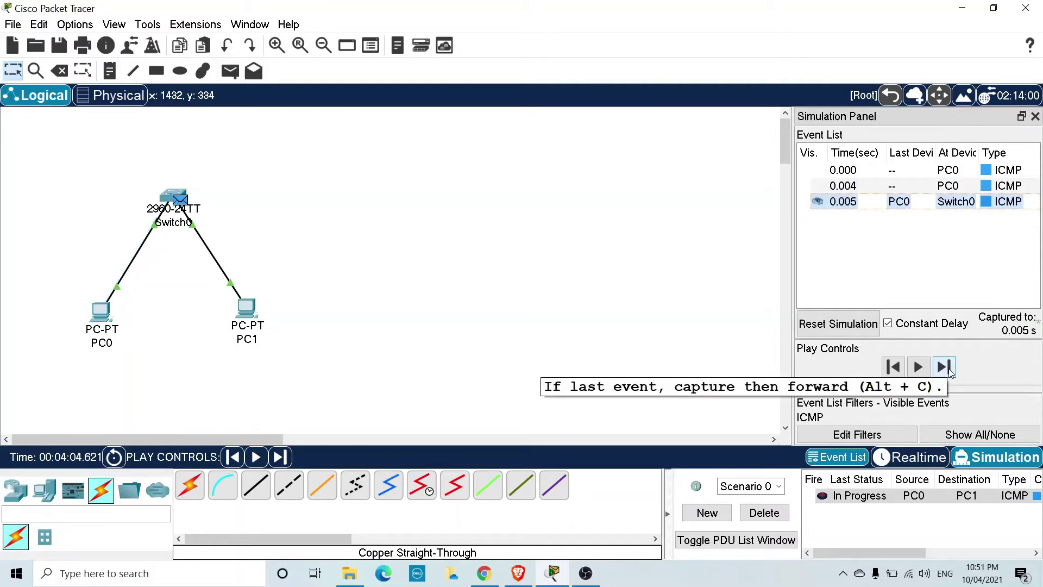
pyautogui.click(948, 371)
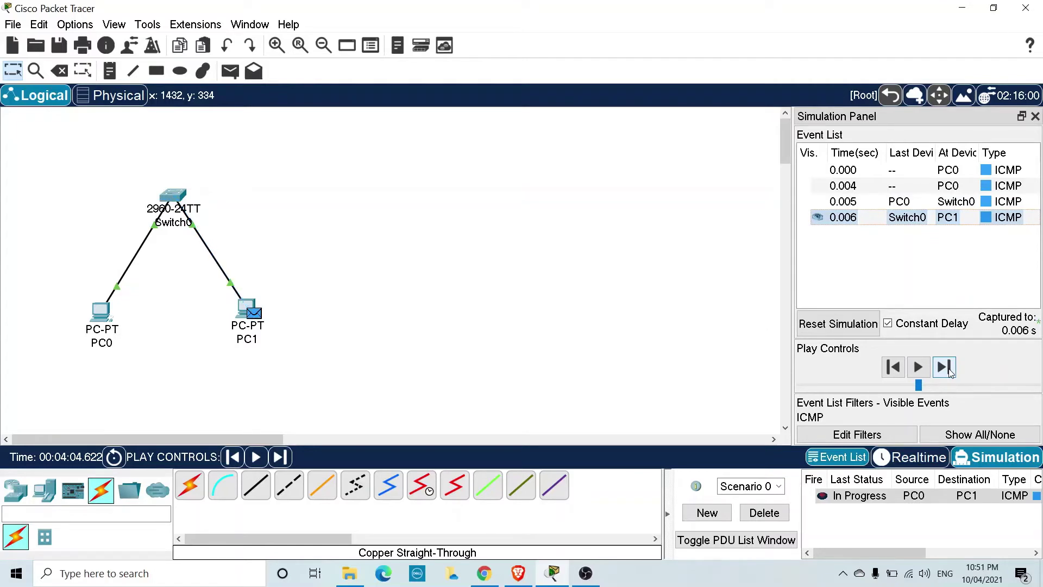
pyautogui.click(949, 371)
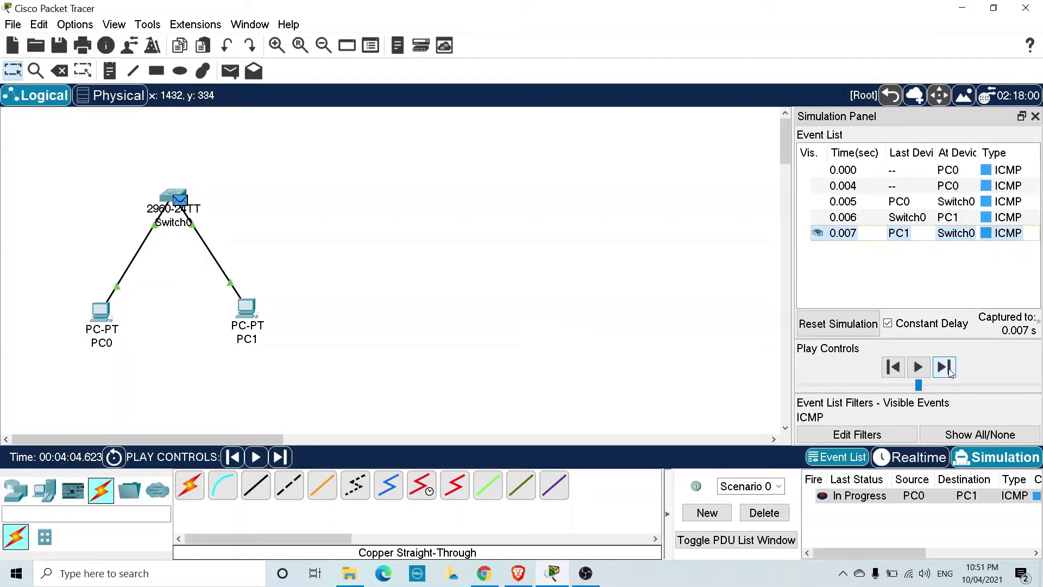
pyautogui.click(948, 371)
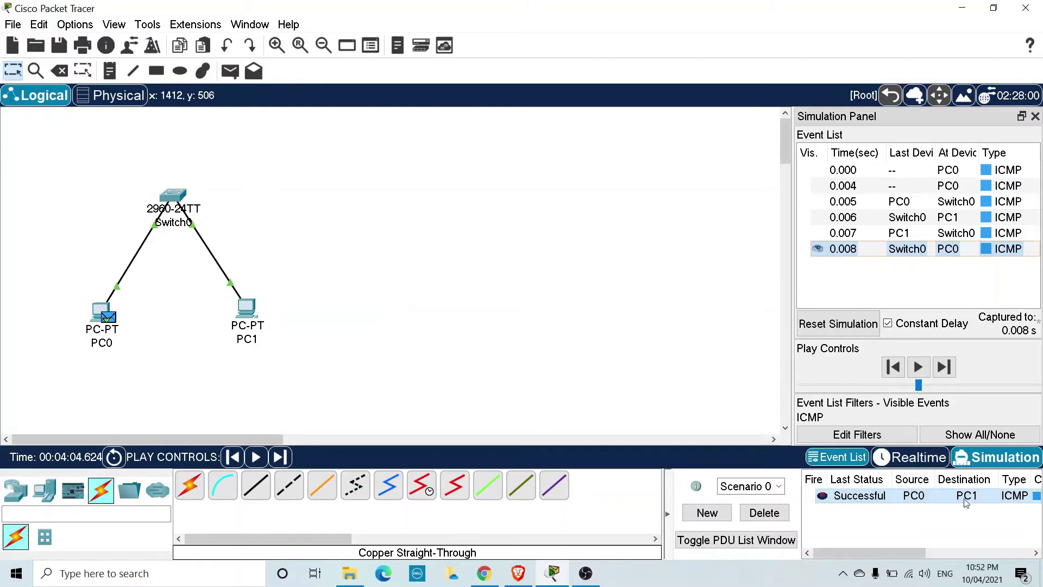
pyautogui.click(918, 461)
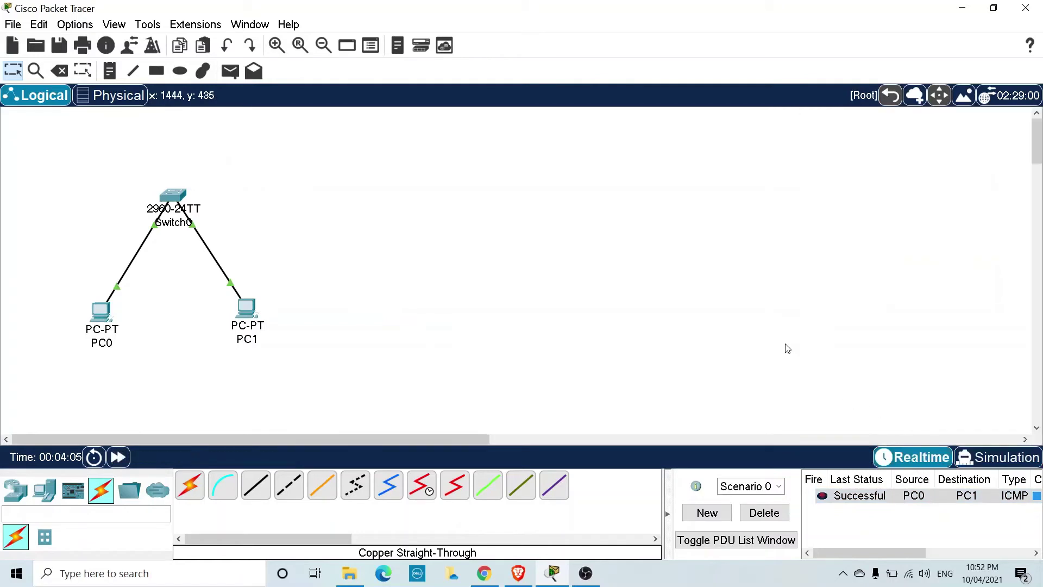
# - Place two more generic PCs side by side in the empty workspace beside the switch network
pyautogui.click(48, 494)
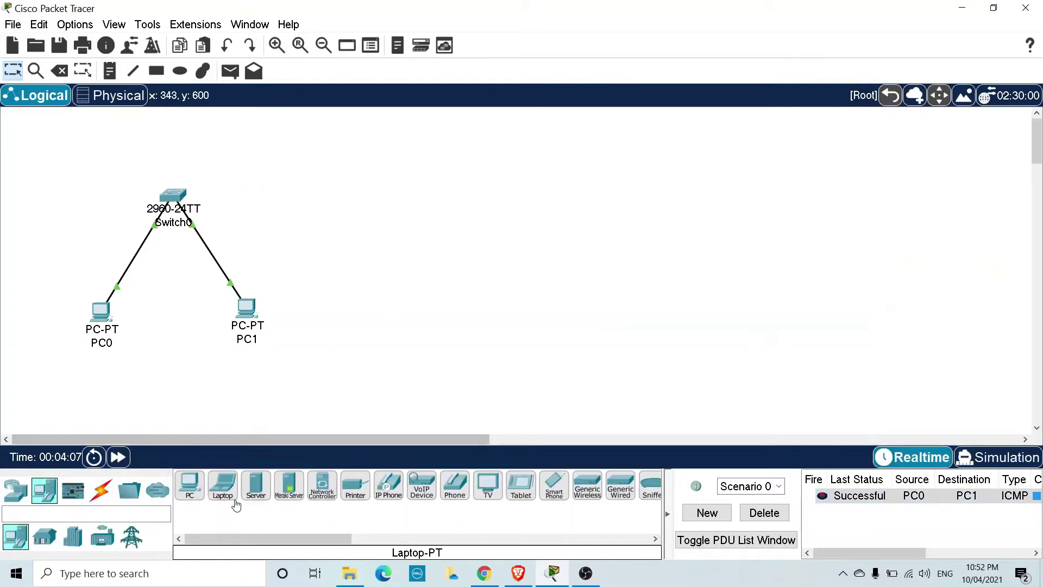
pyautogui.click(189, 485)
pyautogui.click(398, 273)
pyautogui.click(189, 486)
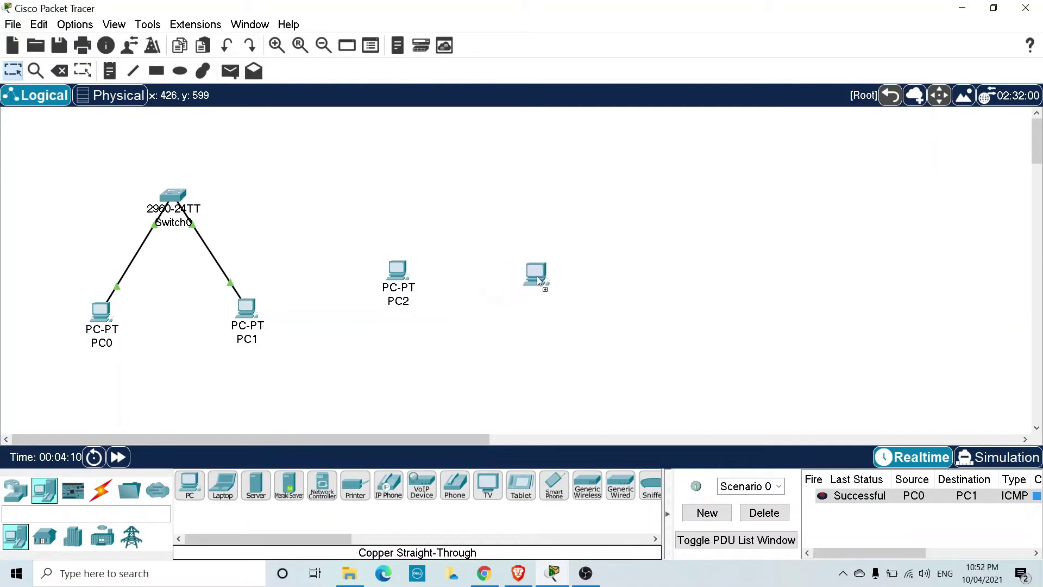
pyautogui.click(538, 276)
# - Connect PC2 to PC3's FastEthernet0 port with a copper cross-over cable, and move PC2 slightly farther from PC3
pyautogui.click(100, 489)
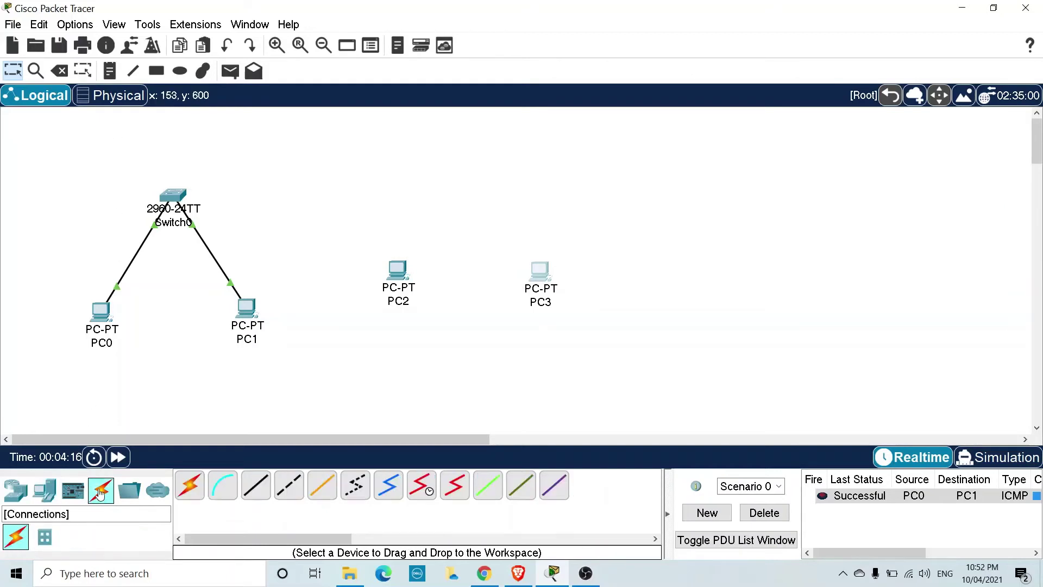
pyautogui.click(288, 500)
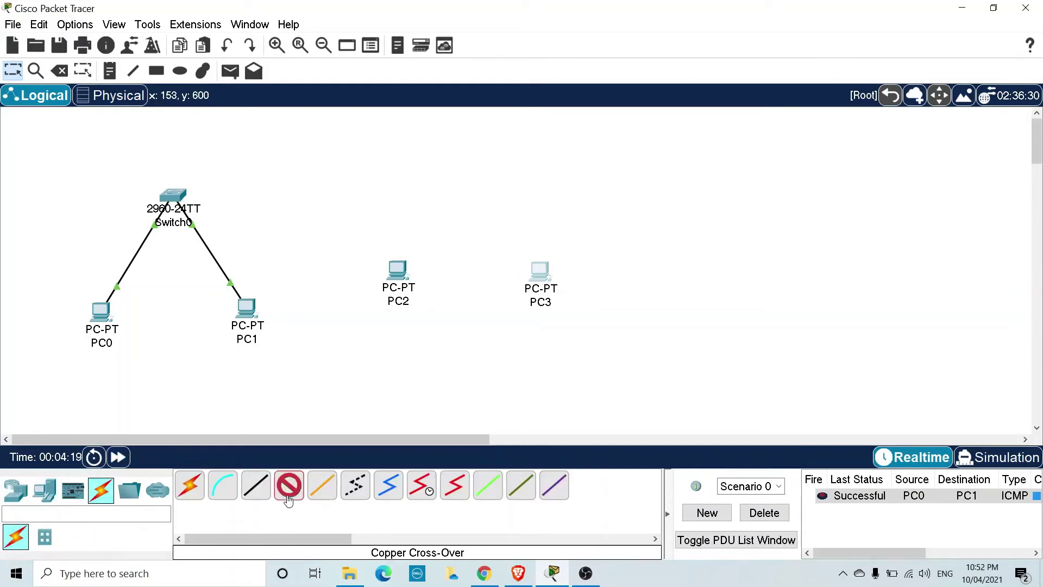
pyautogui.click(413, 280)
pyautogui.click(455, 338)
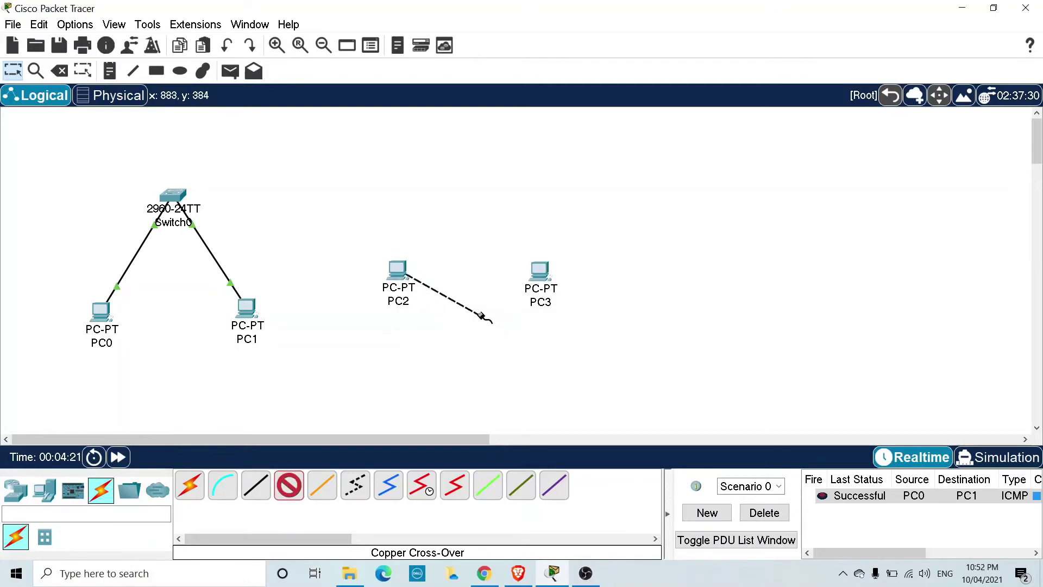
pyautogui.click(545, 270)
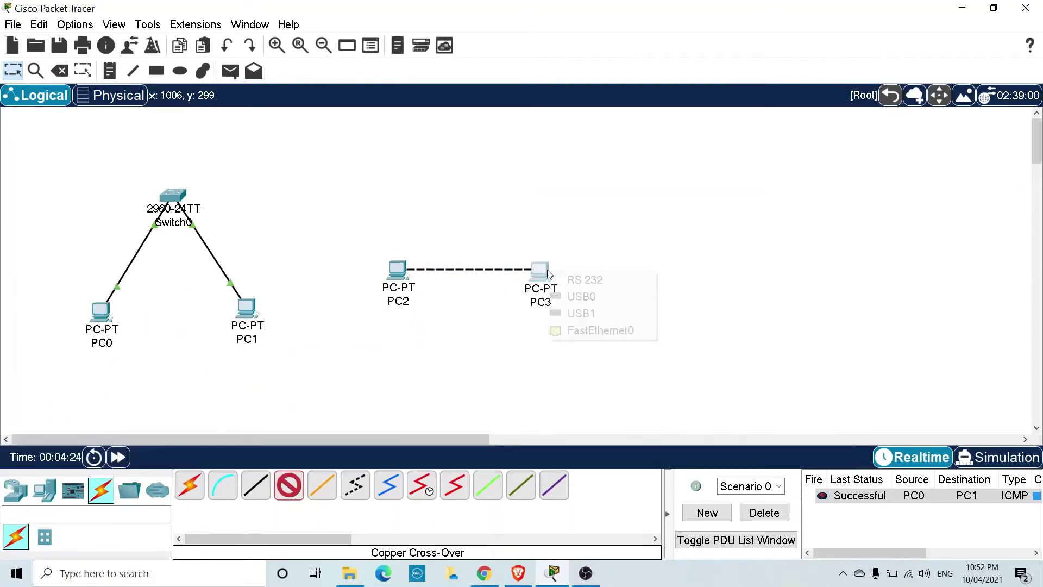
pyautogui.click(611, 333)
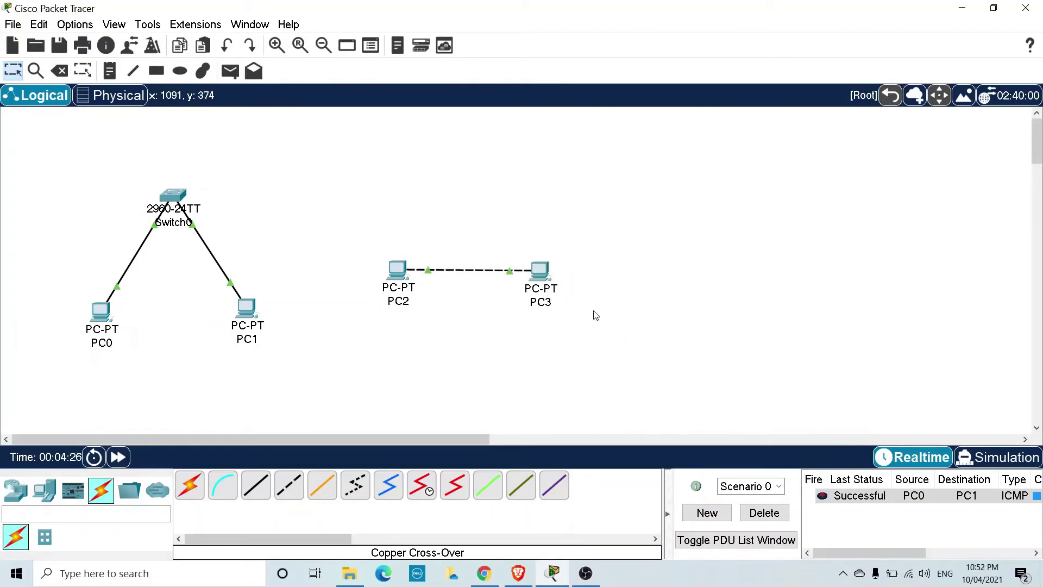
pyautogui.moveTo(402, 271); pyautogui.dragTo(374, 273)
# - Set PC2's IPv4 configuration on FastEthernet0 to DHCP, check the assigned address, and close its device window
pyautogui.click(374, 274)
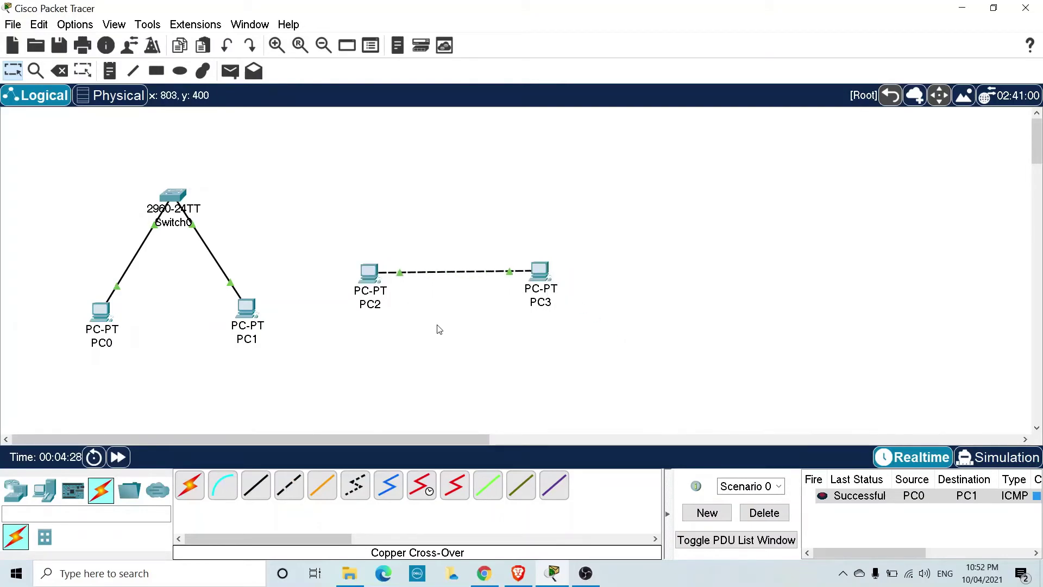
pyautogui.moveTo(476, 87); pyautogui.dragTo(386, 80)
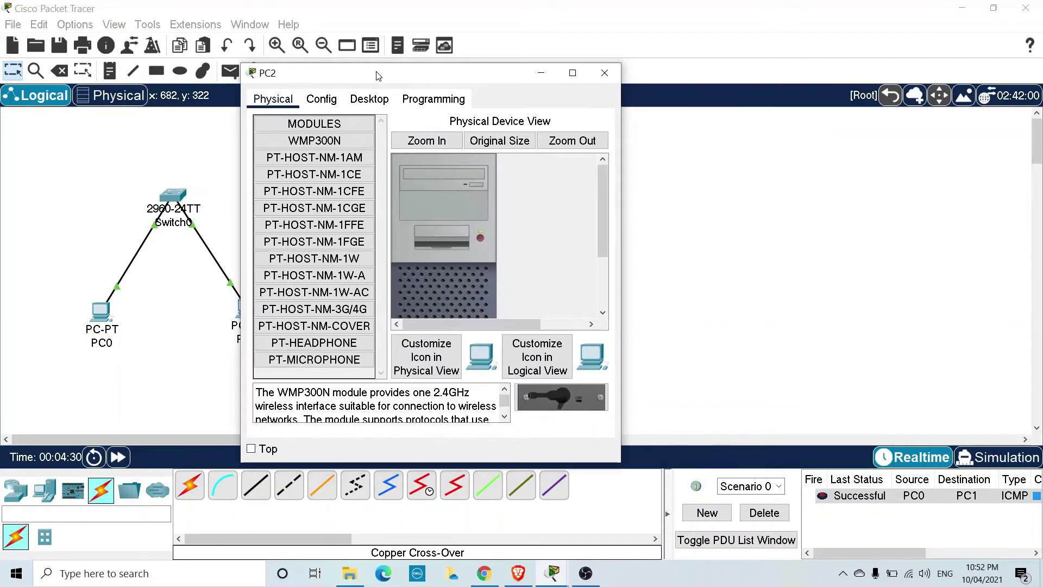
pyautogui.click(369, 99)
pyautogui.click(298, 157)
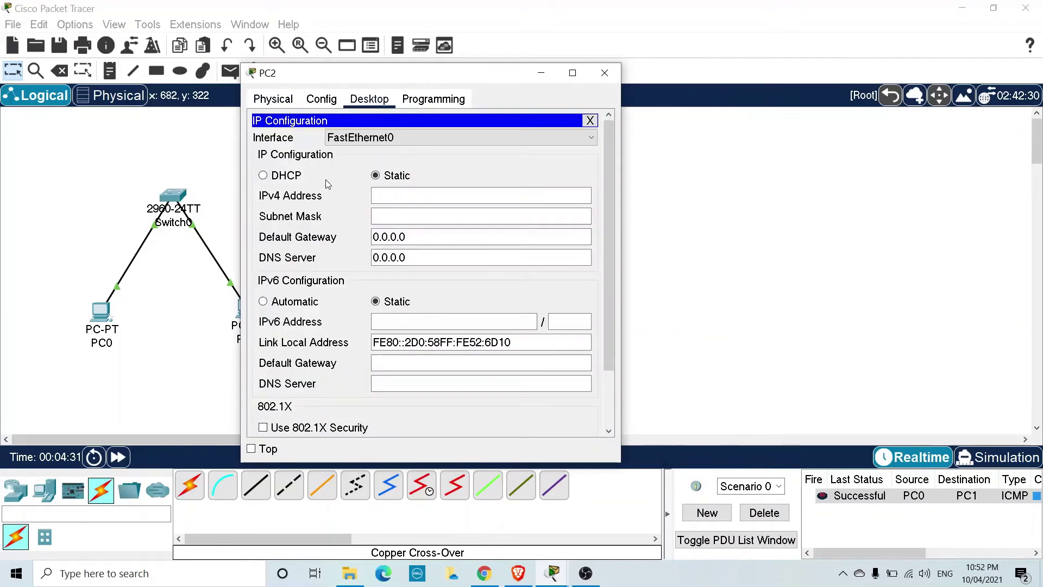
pyautogui.click(266, 176)
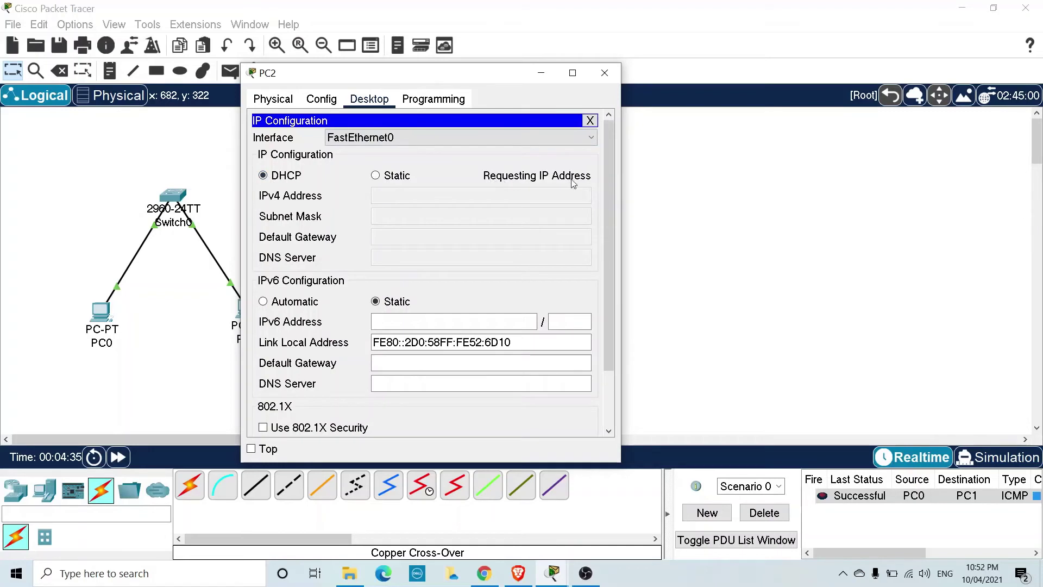
pyautogui.moveTo(494, 77); pyautogui.dragTo(316, 95)
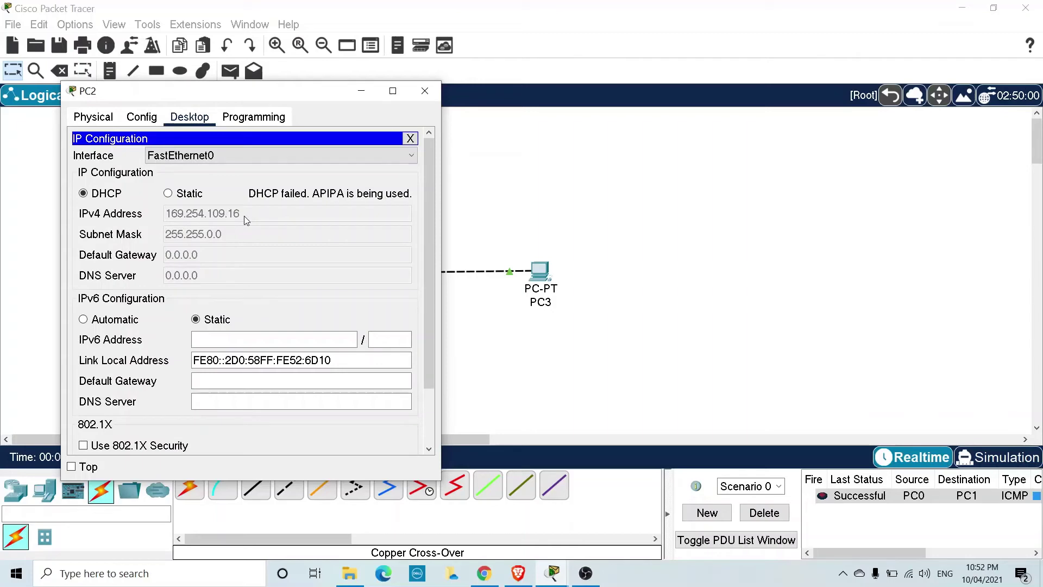
pyautogui.click(424, 91)
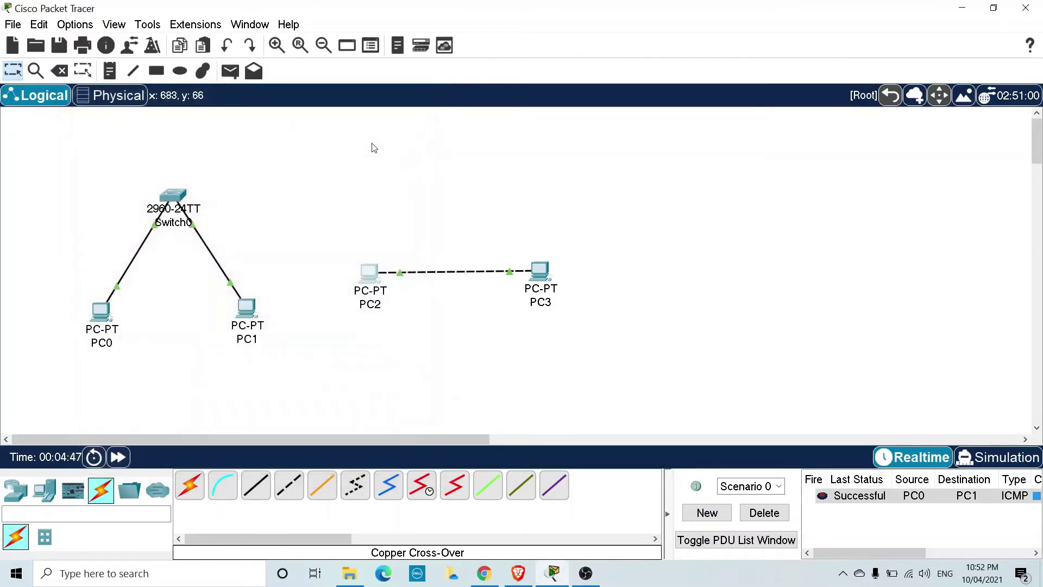
# - Set PC3's IPv4 configuration on FastEthernet0 to DHCP, close its window, and nudge PC2 level with PC3
pyautogui.click(539, 270)
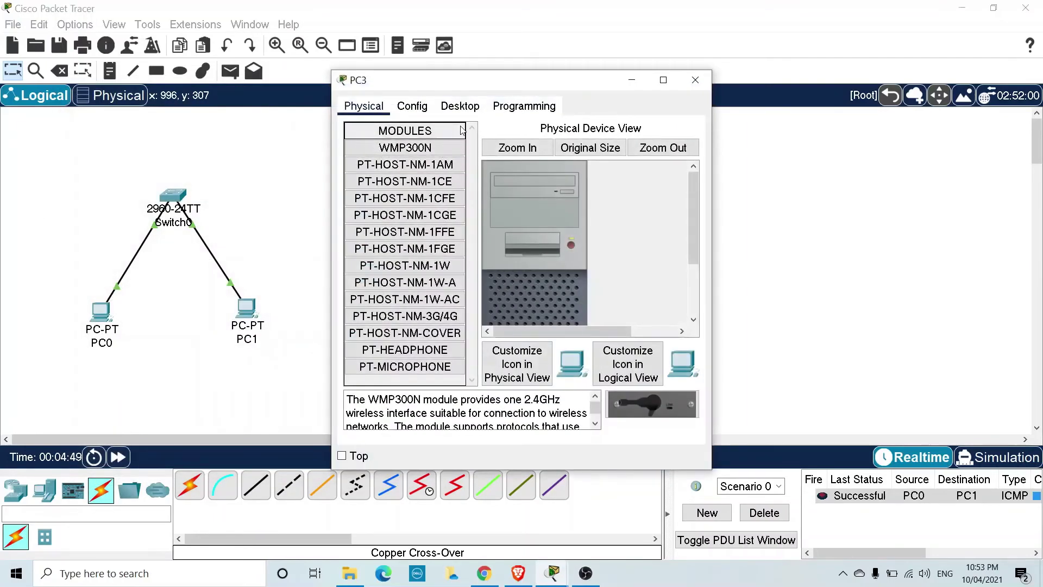
pyautogui.click(465, 106)
pyautogui.click(389, 153)
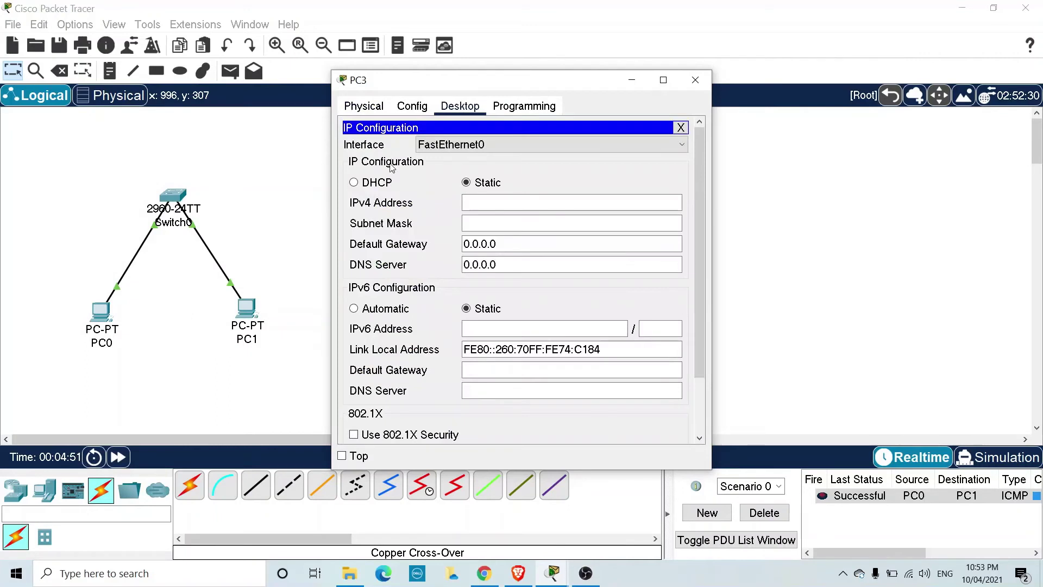
pyautogui.click(362, 185)
pyautogui.moveTo(506, 86); pyautogui.dragTo(329, 87)
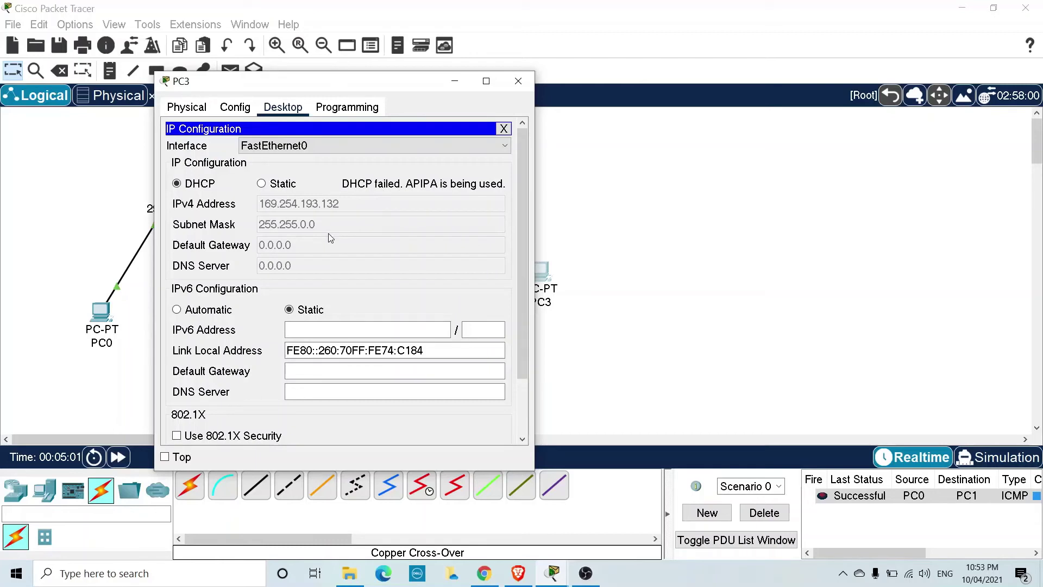
pyautogui.click(525, 80)
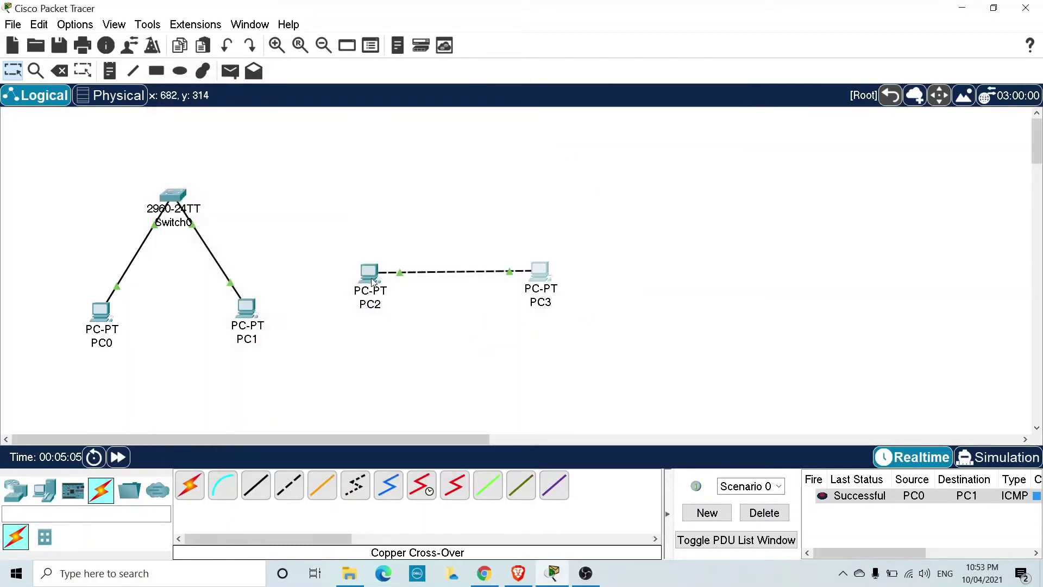
pyautogui.moveTo(373, 280); pyautogui.dragTo(367, 277)
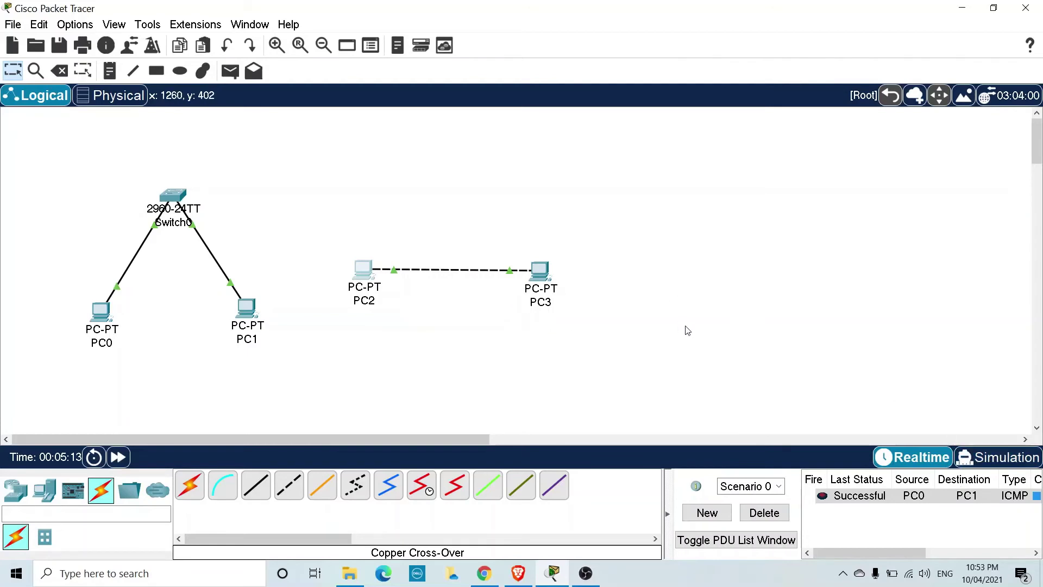
# - Switch to Simulation mode, add a simple PDU from PC2 to PC3, and advance the simulation by one event
pyautogui.click(979, 458)
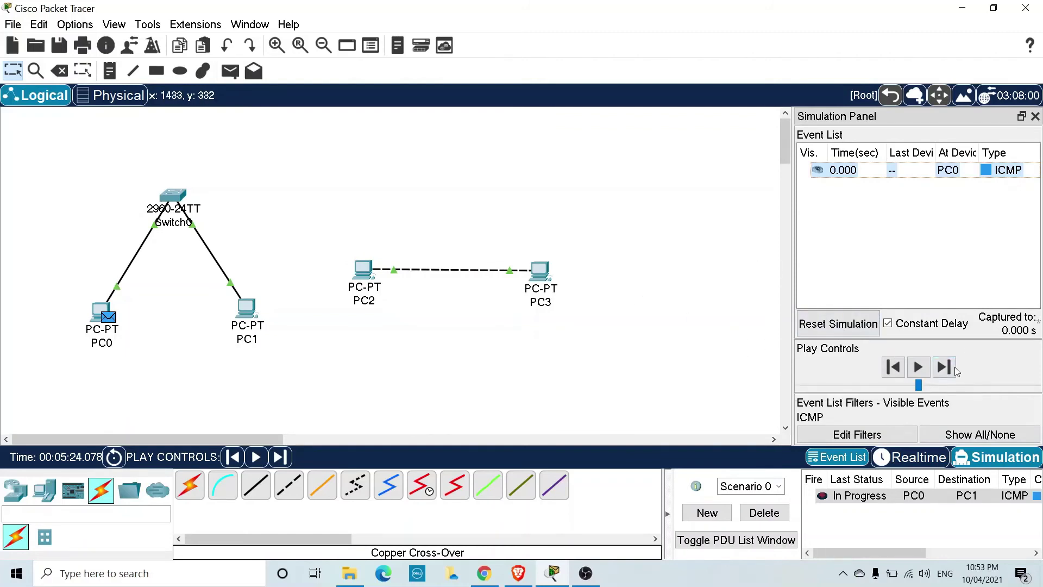
pyautogui.click(229, 71)
pyautogui.click(358, 299)
pyautogui.click(541, 275)
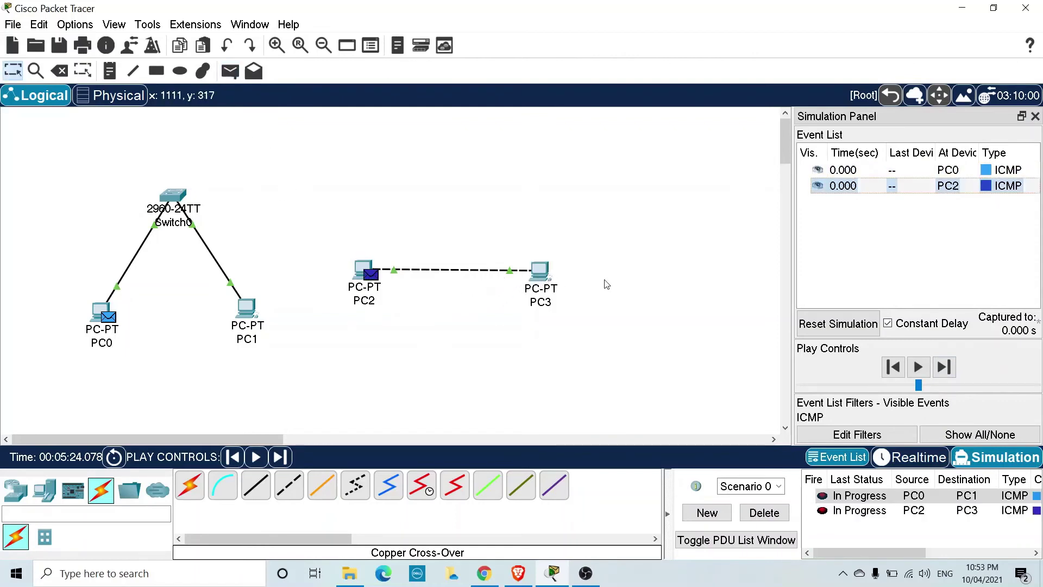
pyautogui.click(944, 368)
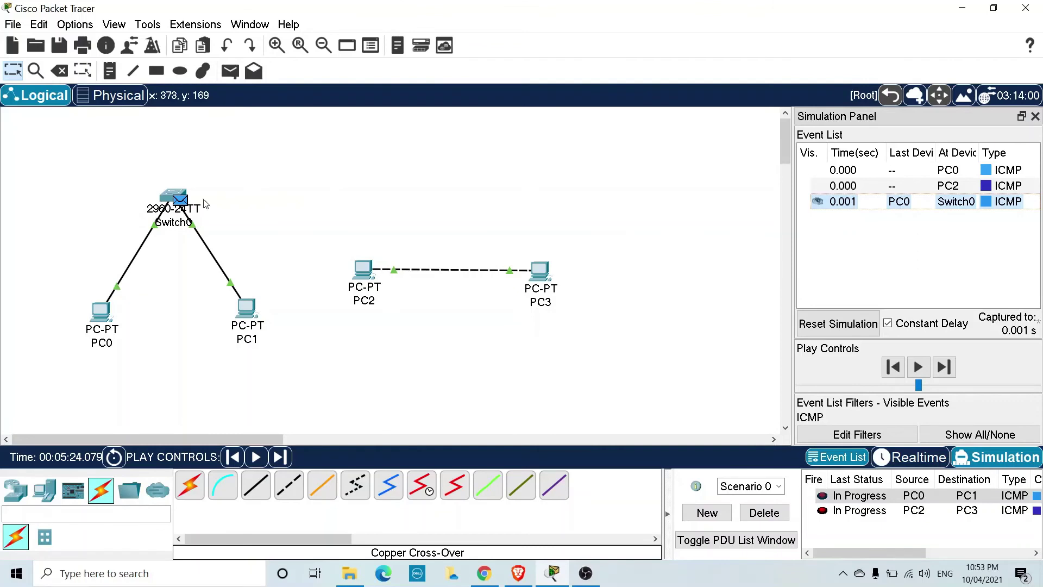
# - Delete Scenario 0's PDUs, add a new simple PDU from PC2 to PC3, and advance the simulation until its reply reaches PC2
pyautogui.click(780, 513)
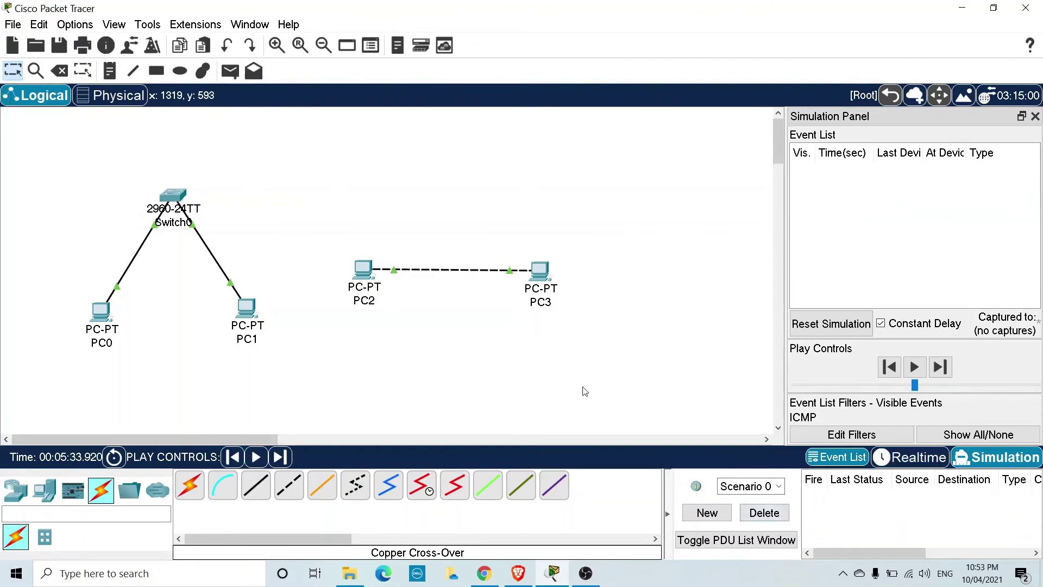
pyautogui.click(230, 70)
pyautogui.click(362, 272)
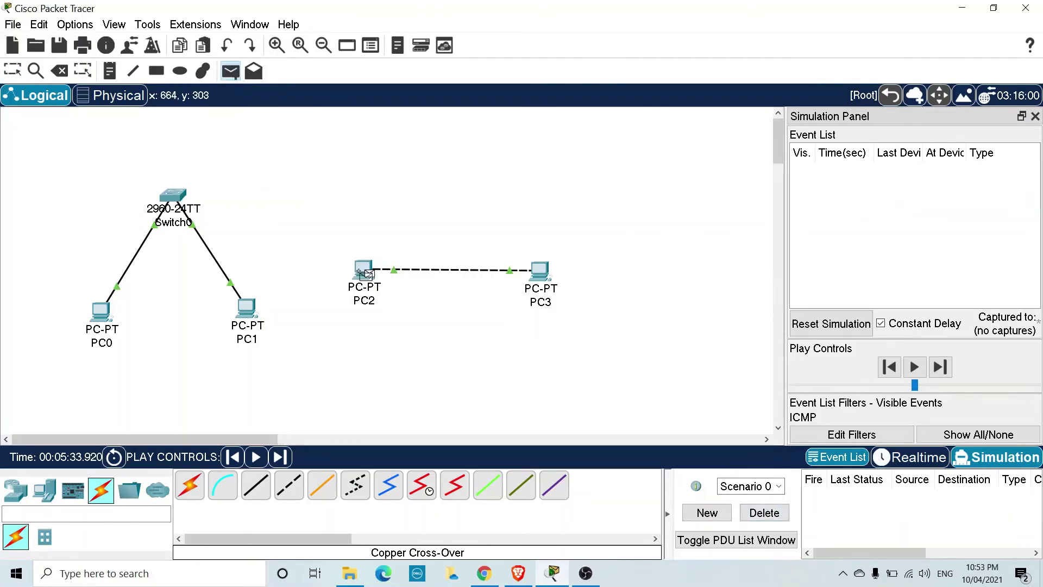
pyautogui.click(540, 272)
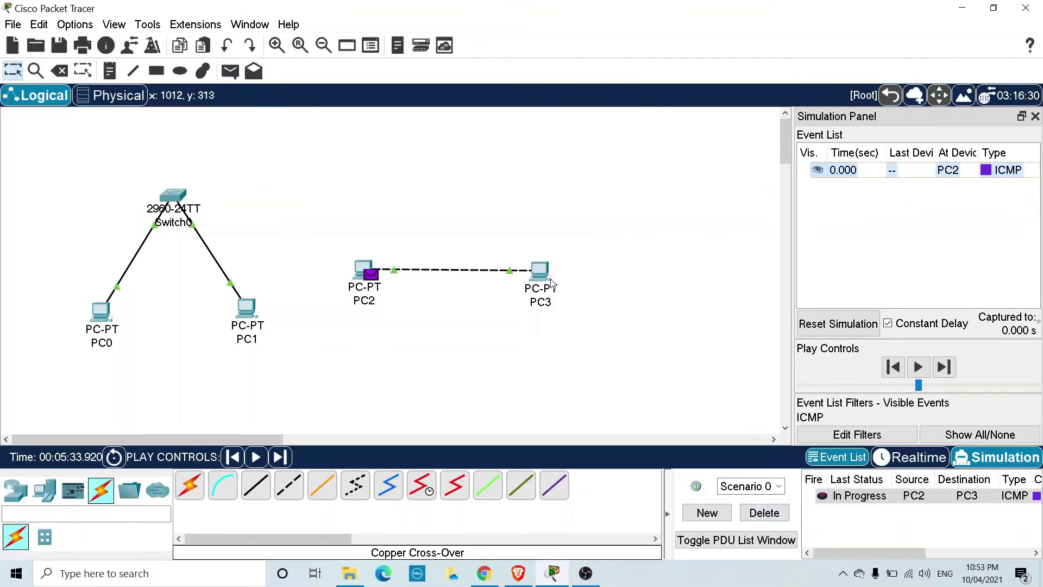
pyautogui.click(945, 368)
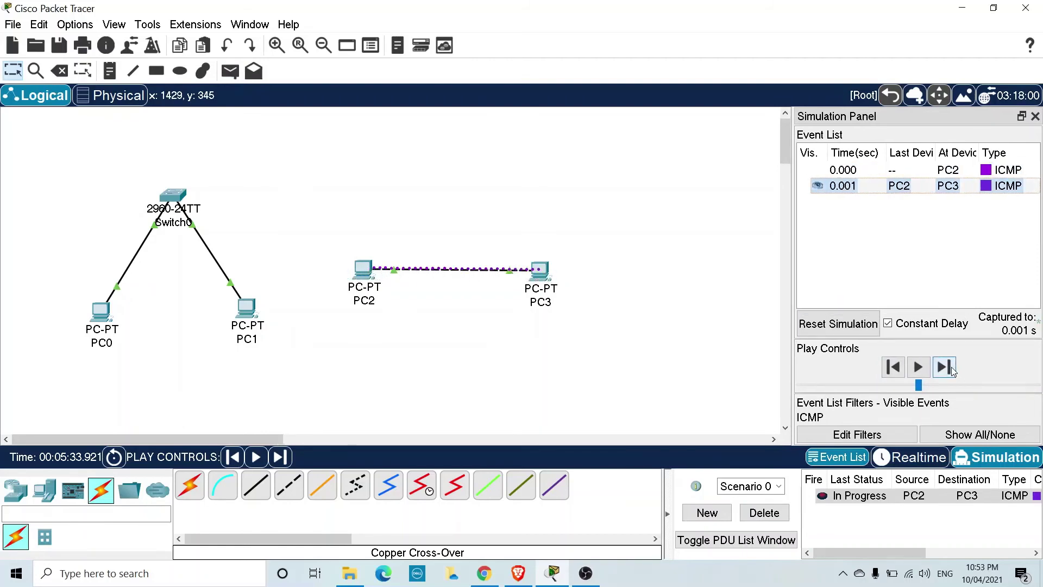
pyautogui.click(945, 367)
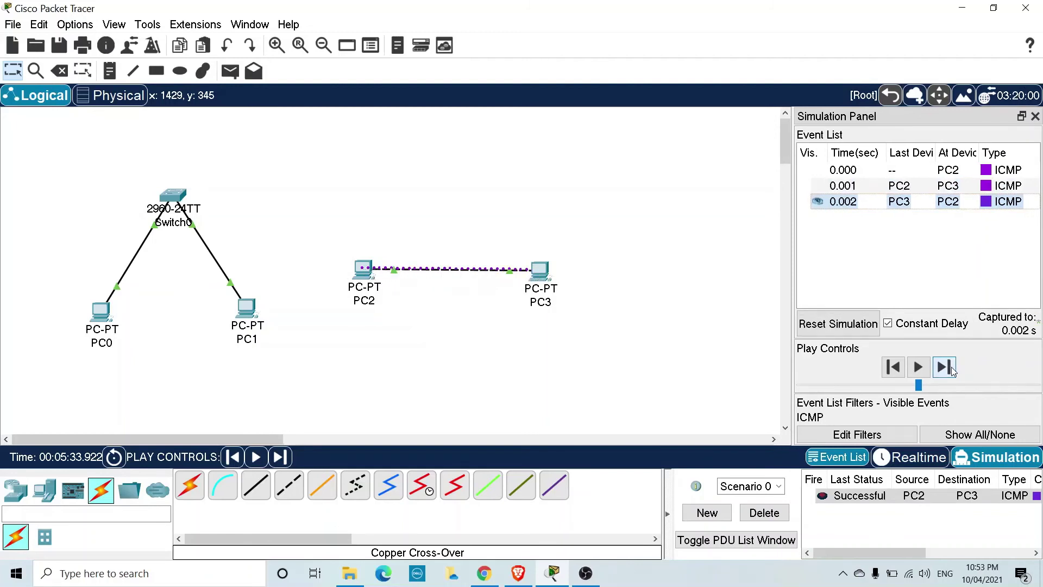